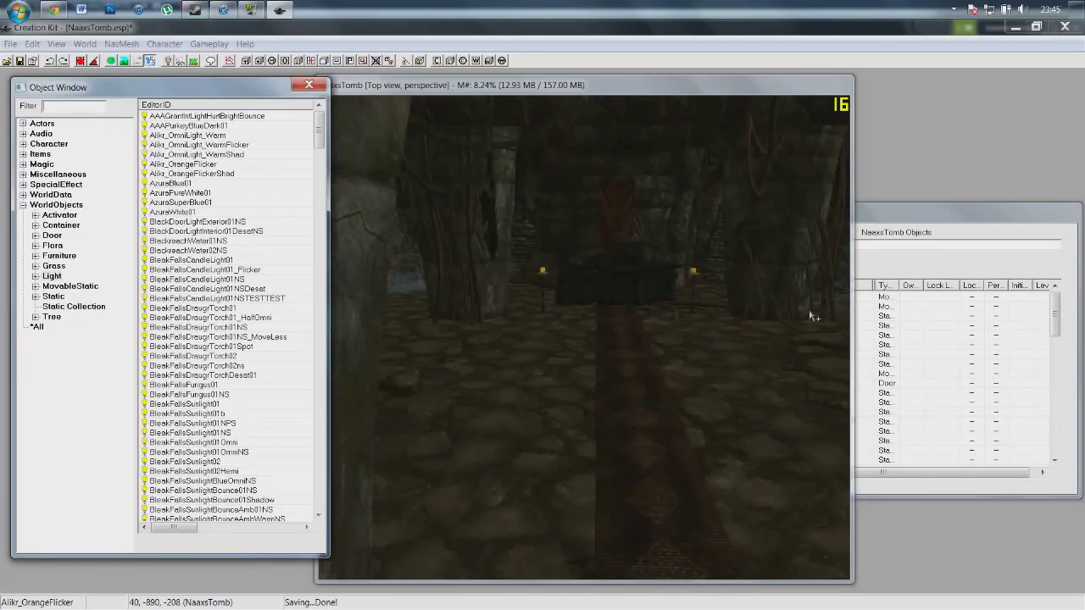
# Examine the NaaxsTomb chamber in the render view from inside and from above.
pyautogui.click(528, 369)
pyautogui.scroll(-4, 528, 373)
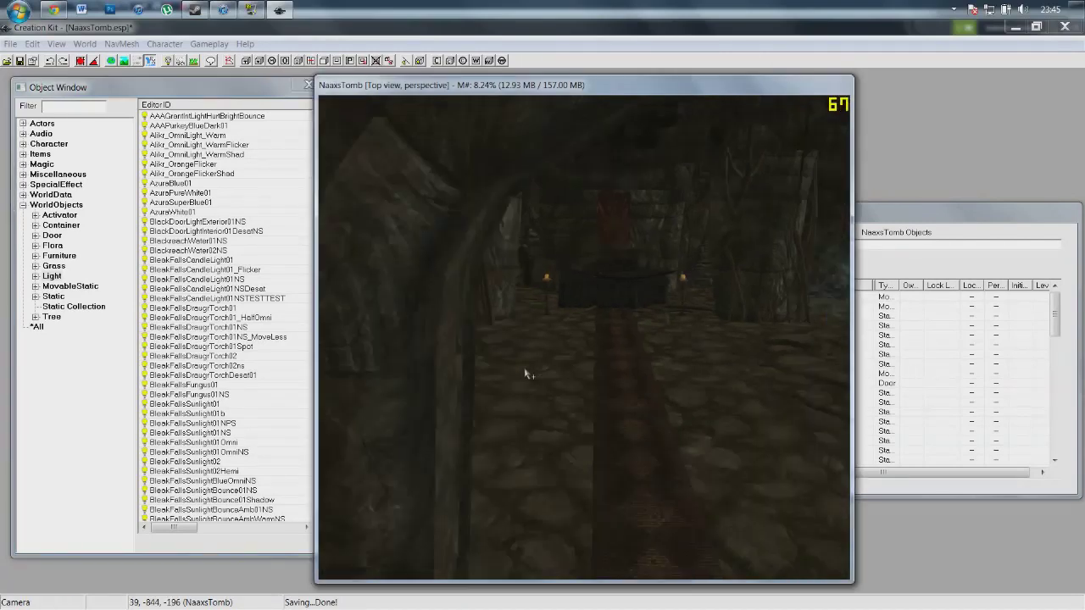
pyautogui.scroll(-3, 600, 351)
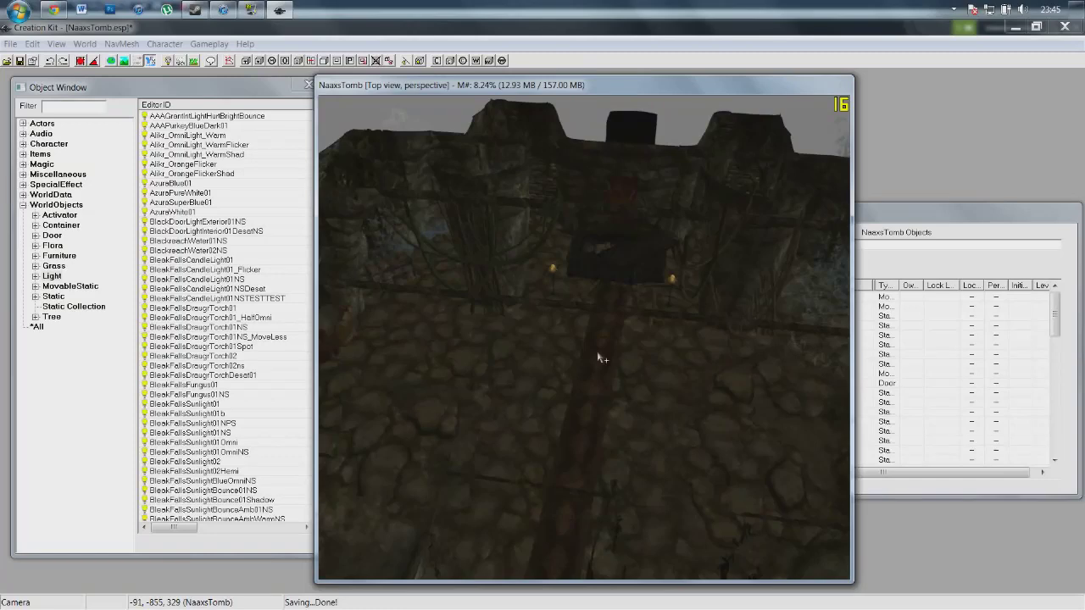
pyautogui.scroll(-5, 600, 356)
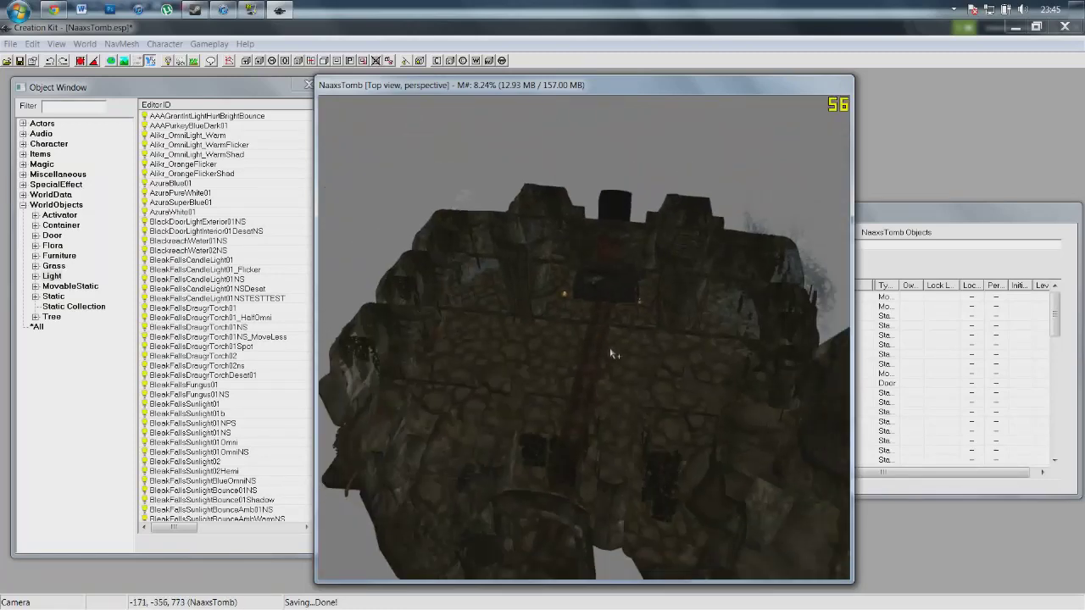
pyautogui.scroll(-3, 609, 340)
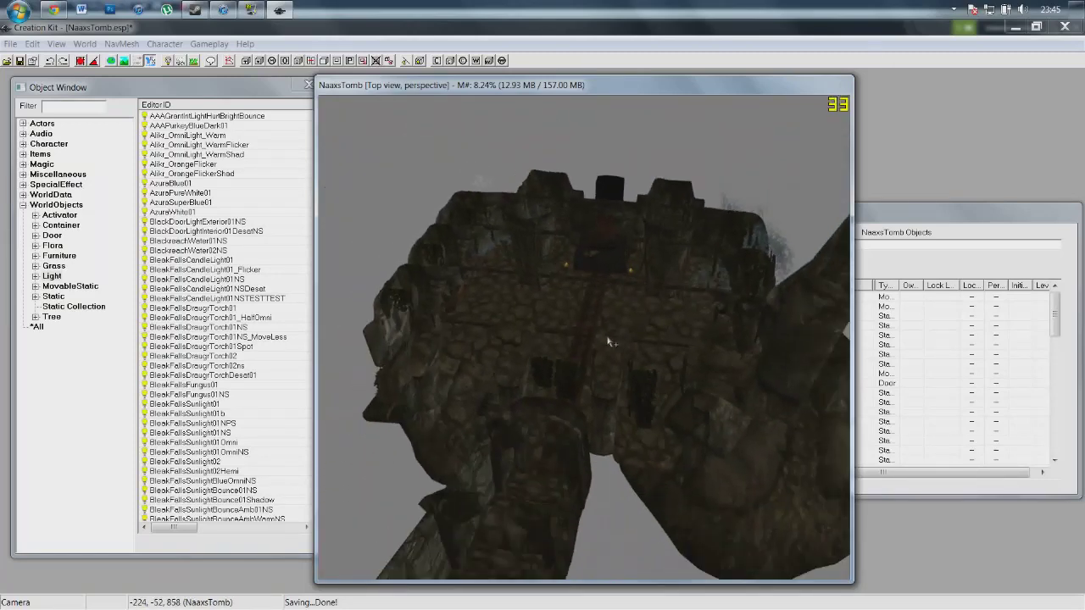
pyautogui.moveTo(608, 339)
pyautogui.keyDown('shift'); pyautogui.mouseDown(button='middle')
pyautogui.moveTo(634, 368)
pyautogui.moveTo(577, 361)
pyautogui.moveTo(621, 341)
pyautogui.mouseUp(button='middle'); pyautogui.keyUp('shift')
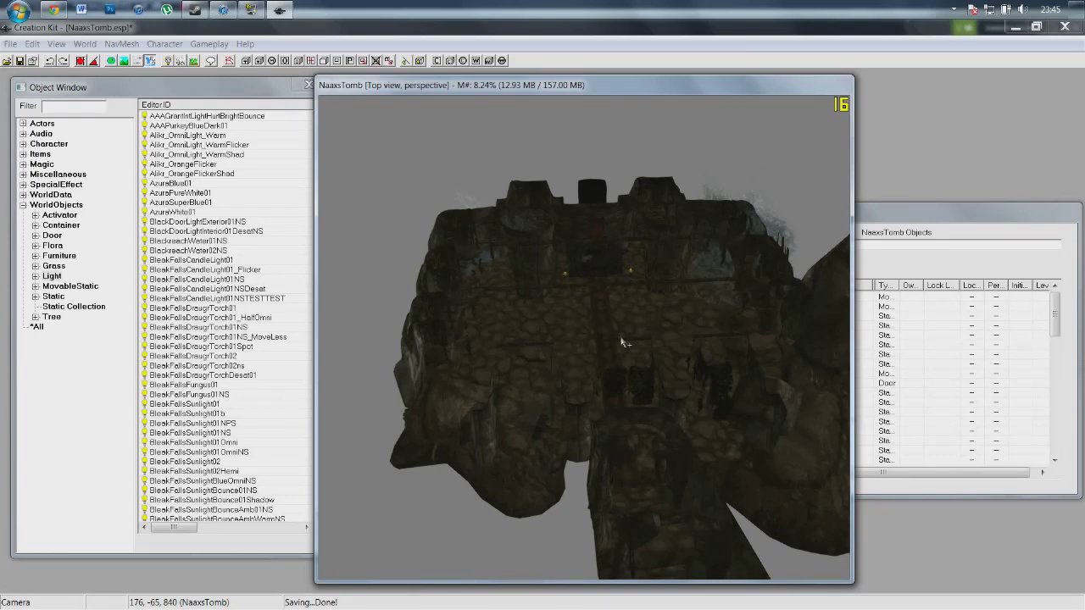
pyautogui.keyDown('shift'); pyautogui.moveTo(622, 342); pyautogui.dragTo(593, 351, button='middle'); pyautogui.keyUp('shift')
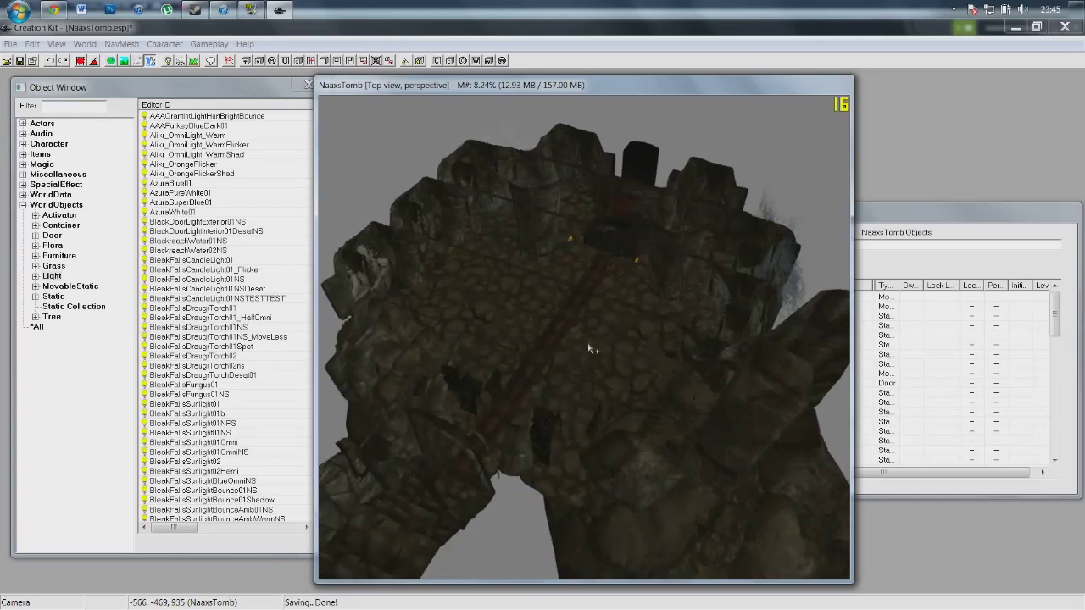
pyautogui.scroll(3, 591, 349)
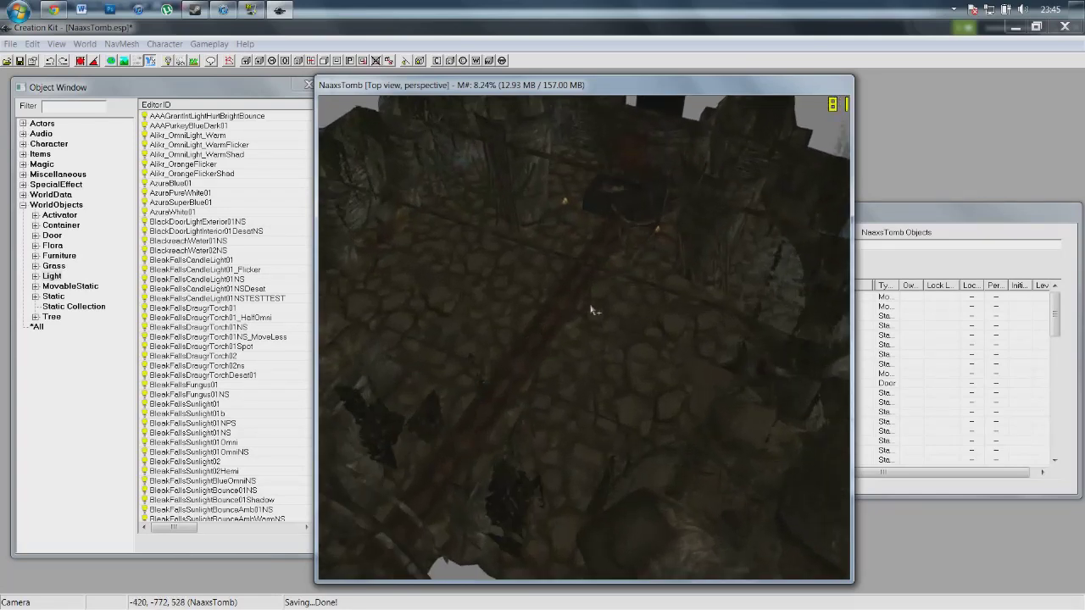
pyautogui.moveTo(593, 310); pyautogui.dragTo(607, 323, button='middle')
pyautogui.moveTo(947, 210); pyautogui.dragTo(970, 216)
pyautogui.click(653, 89)
pyautogui.scroll(3, 659, 166)
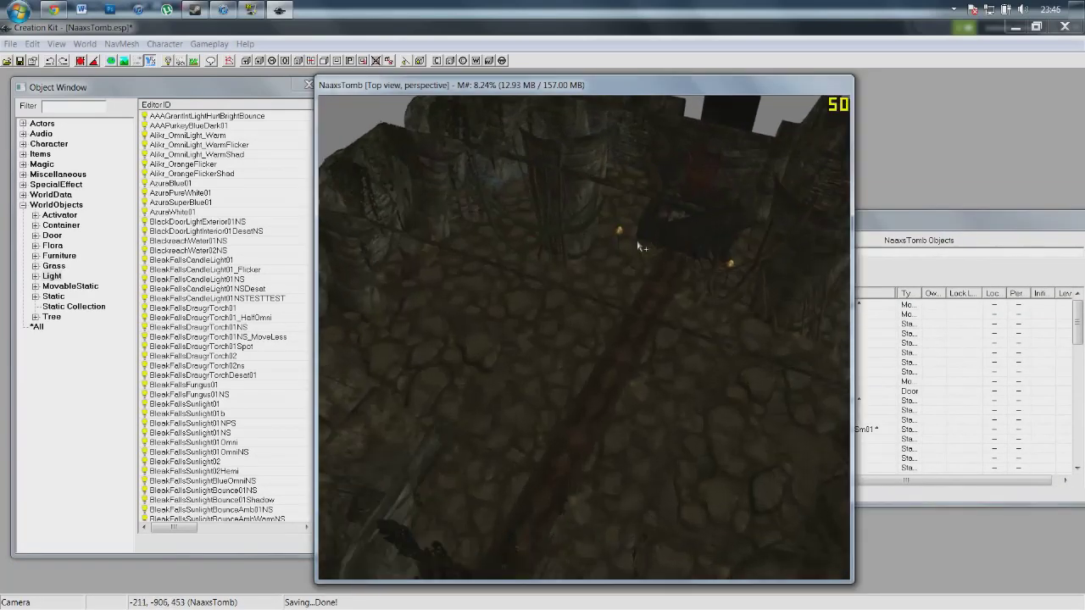
pyautogui.scroll(-4, 644, 255)
pyautogui.scroll(-3, 569, 334)
pyautogui.moveTo(569, 334); pyautogui.dragTo(552, 304, button='middle')
pyautogui.click(639, 314)
pyautogui.click(722, 157)
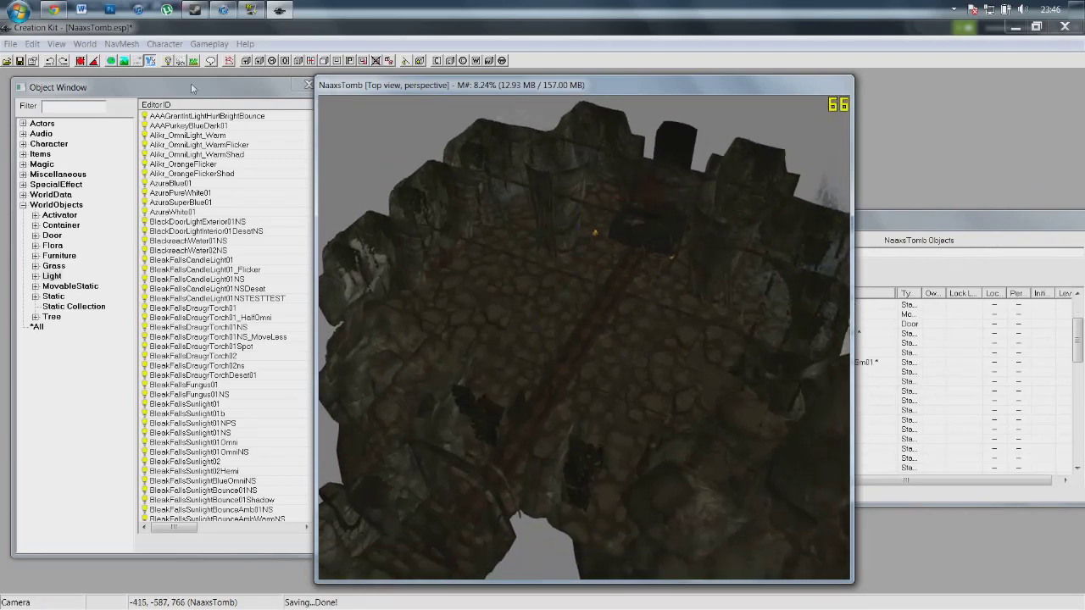
# Inspect the sarcophagus, its candle stands and the carpeted floor leading up to it.
pyautogui.click(149, 60)
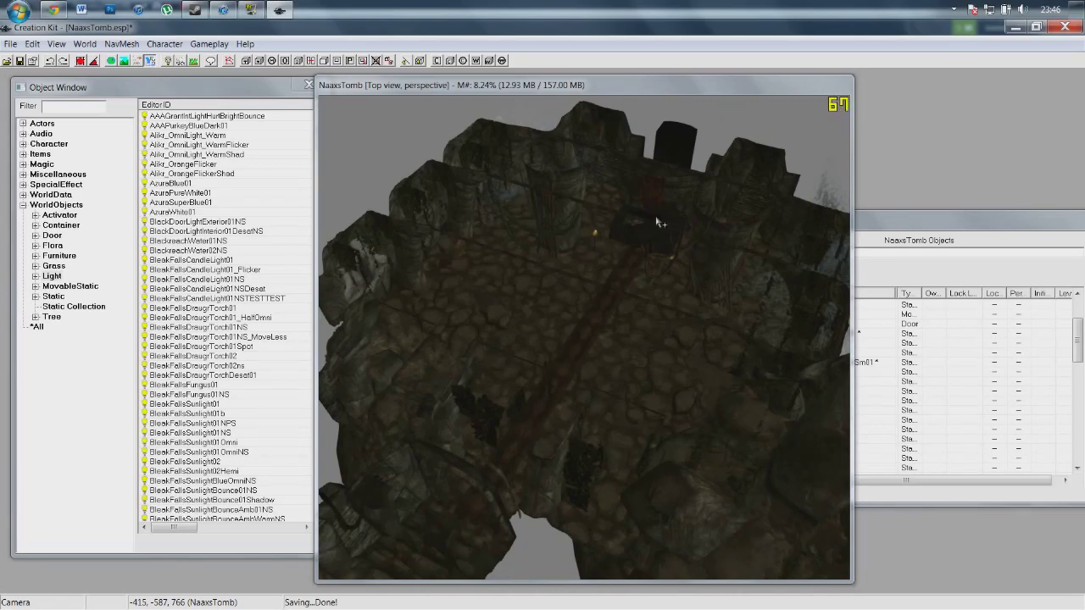
pyautogui.moveTo(641, 227); pyautogui.dragTo(627, 284, button='middle')
pyautogui.scroll(3, 637, 251)
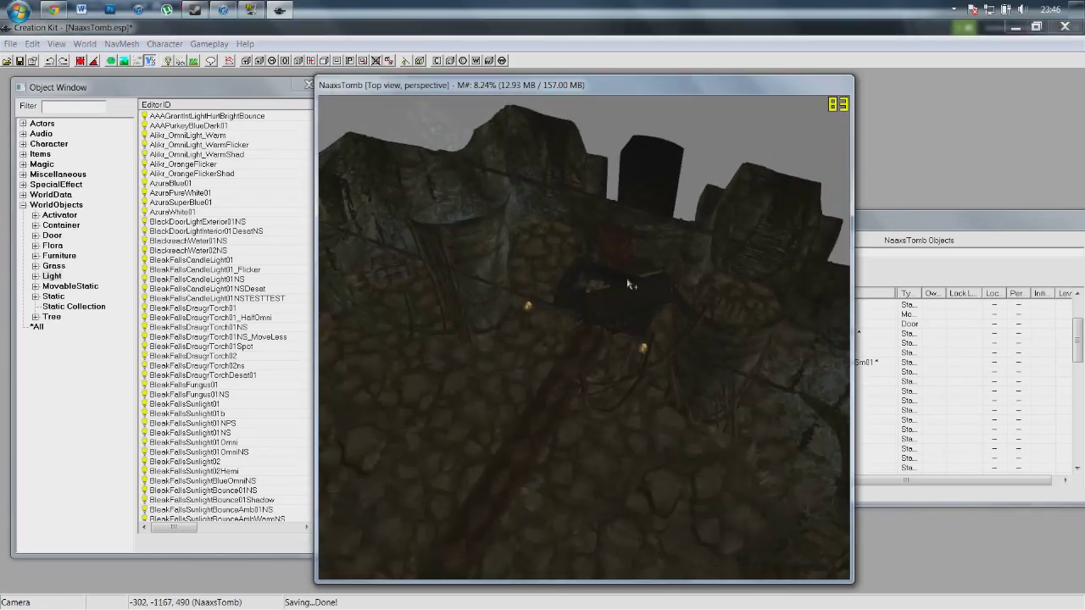
pyautogui.scroll(7, 637, 273)
pyautogui.scroll(-2, 668, 146)
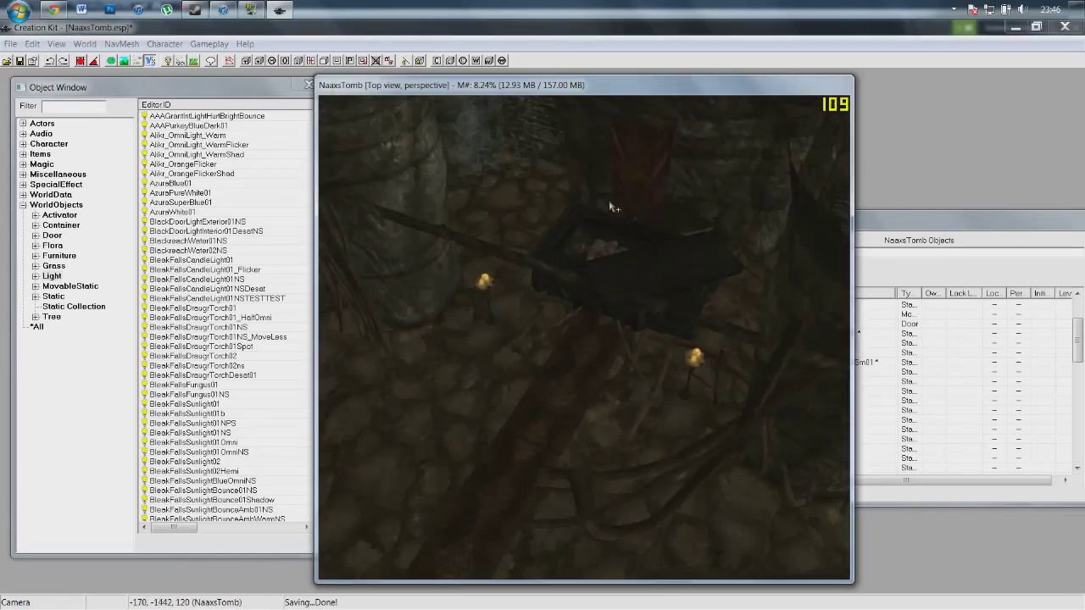
pyautogui.keyDown('shift'); pyautogui.moveTo(610, 206); pyautogui.dragTo(554, 272, button='middle'); pyautogui.keyUp('shift')
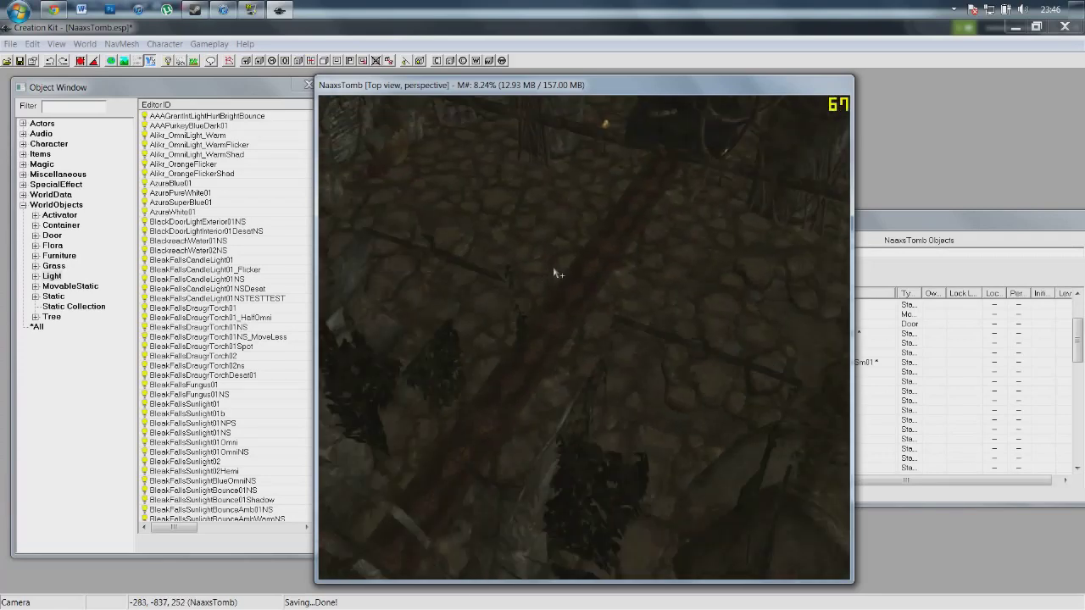
pyautogui.scroll(-4, 576, 261)
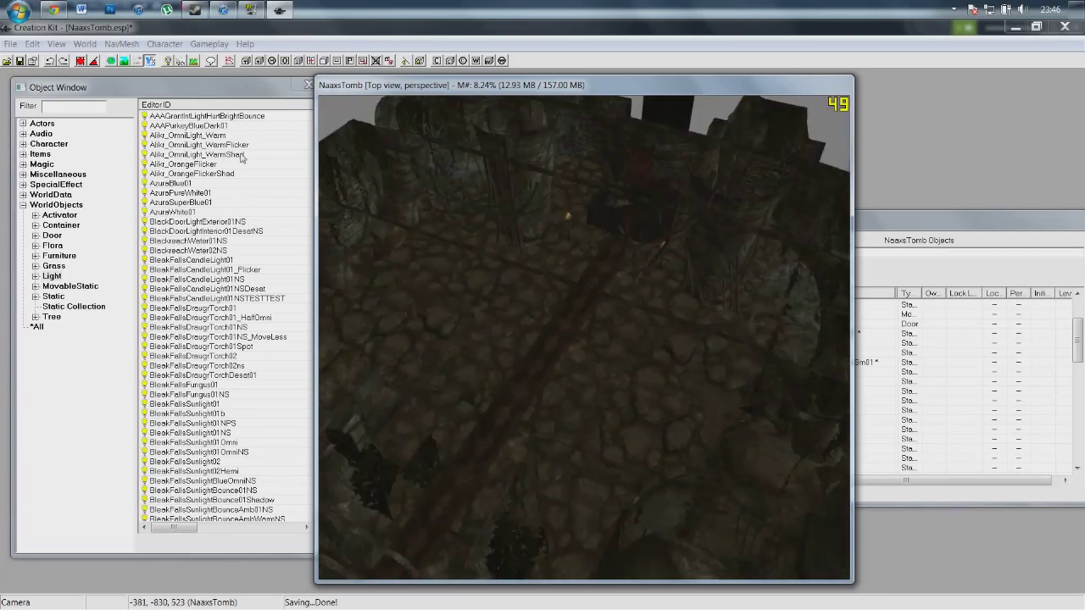
# Toggle the scene lights off and on repeatedly to compare the tomb with default and in-game lighting.
pyautogui.click(169, 61)
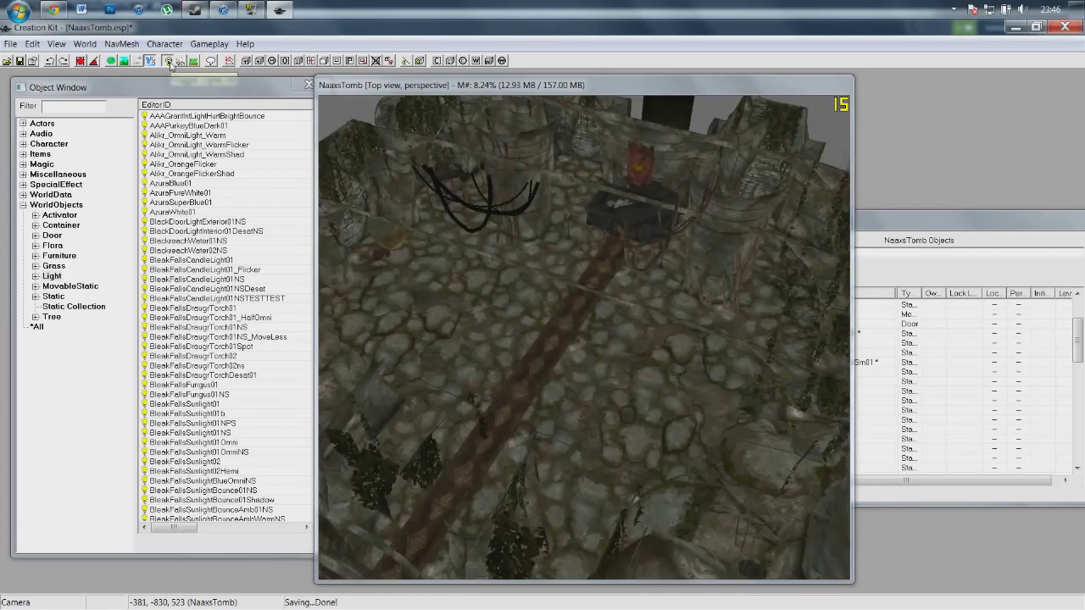
pyautogui.click(169, 61)
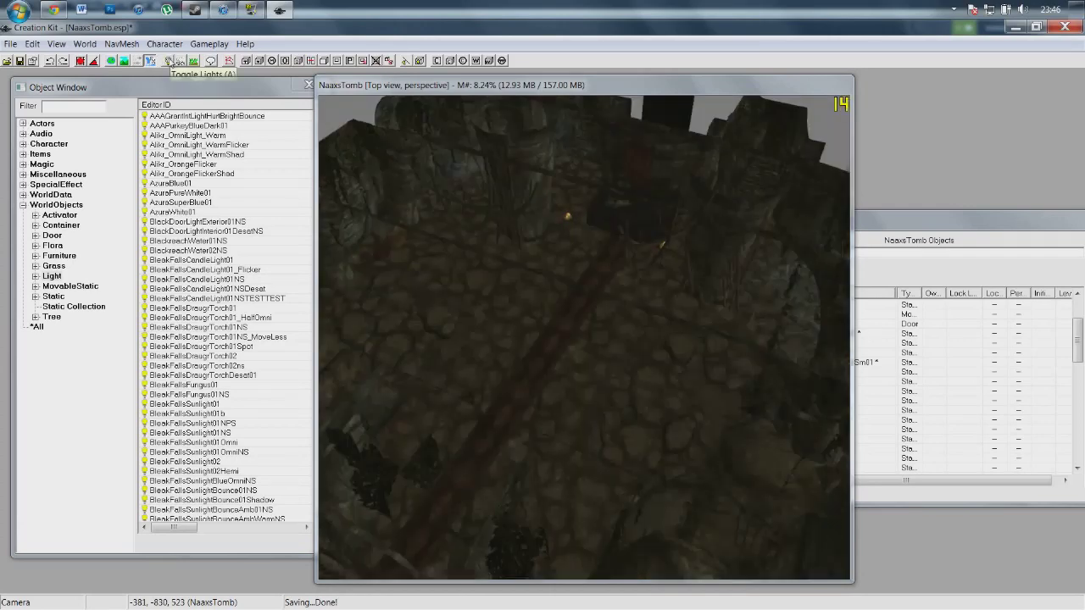
pyautogui.click(168, 61)
pyautogui.click(168, 61)
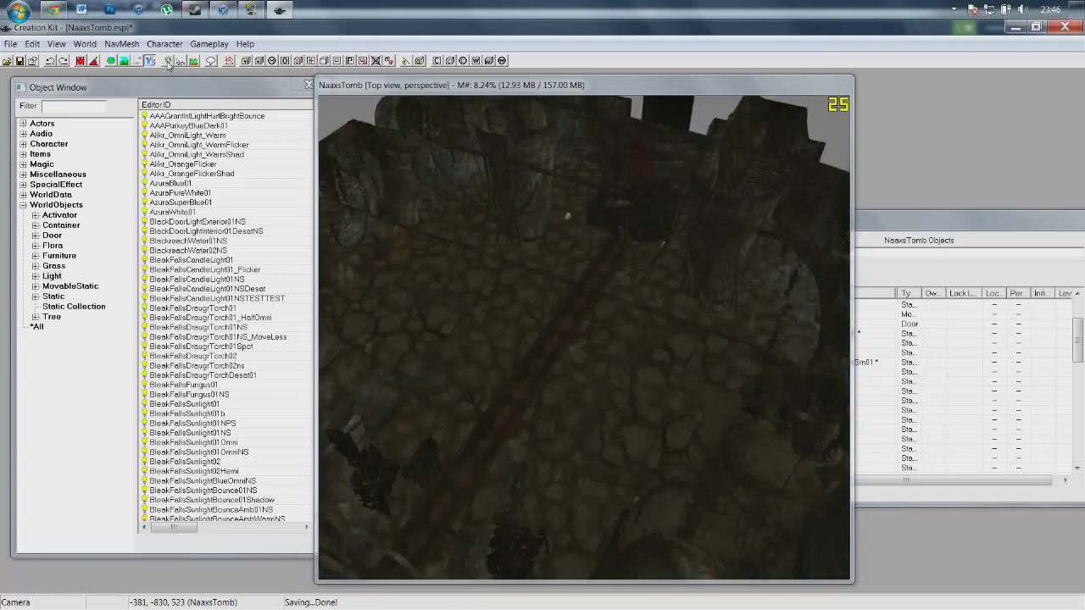
pyautogui.click(169, 61)
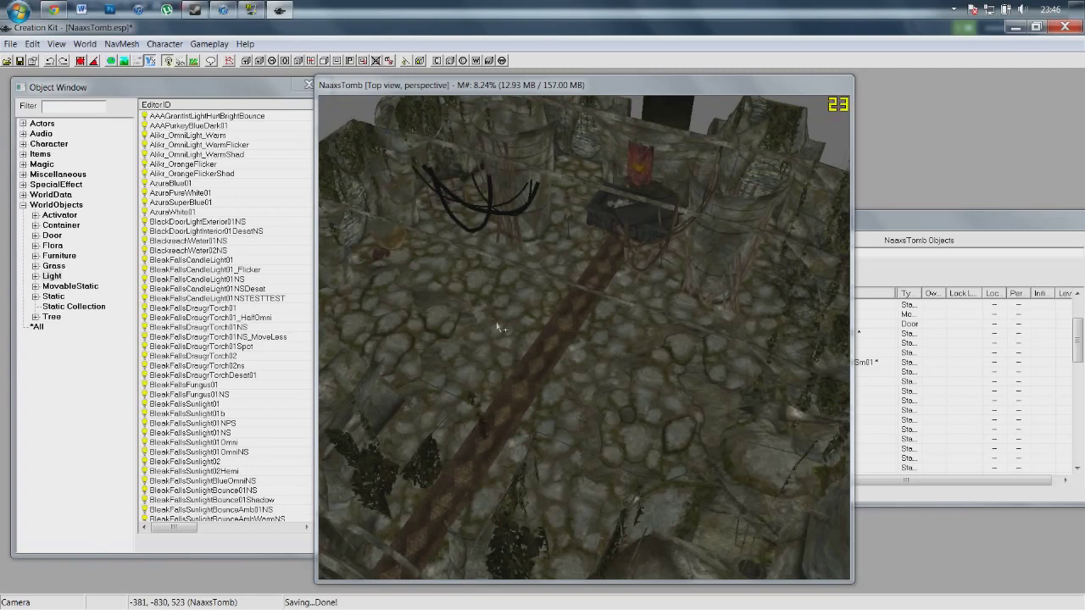
pyautogui.click(168, 61)
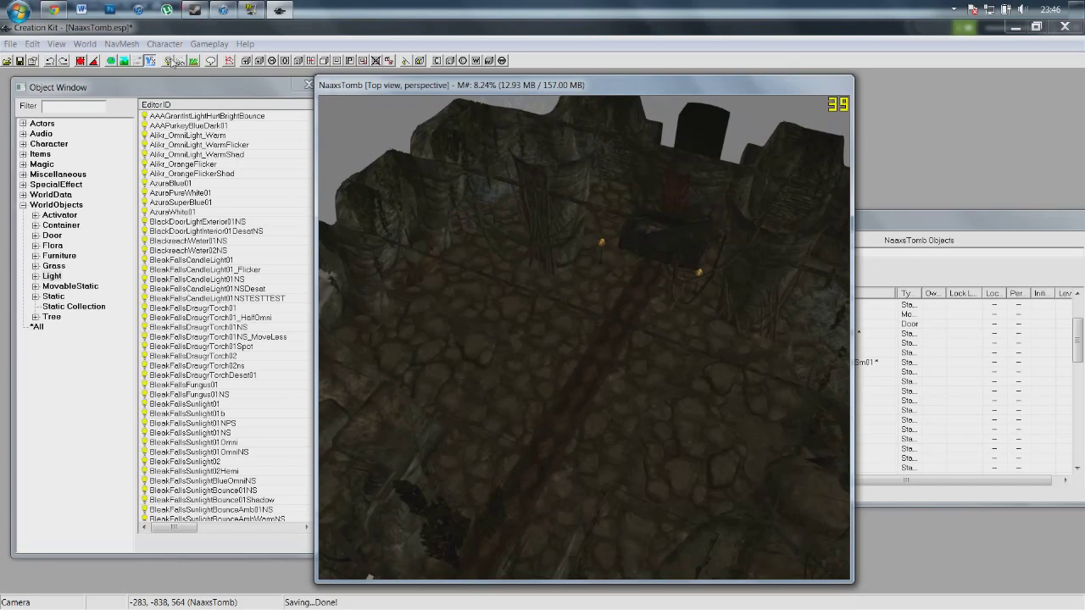
pyautogui.click(179, 64)
pyautogui.click(179, 65)
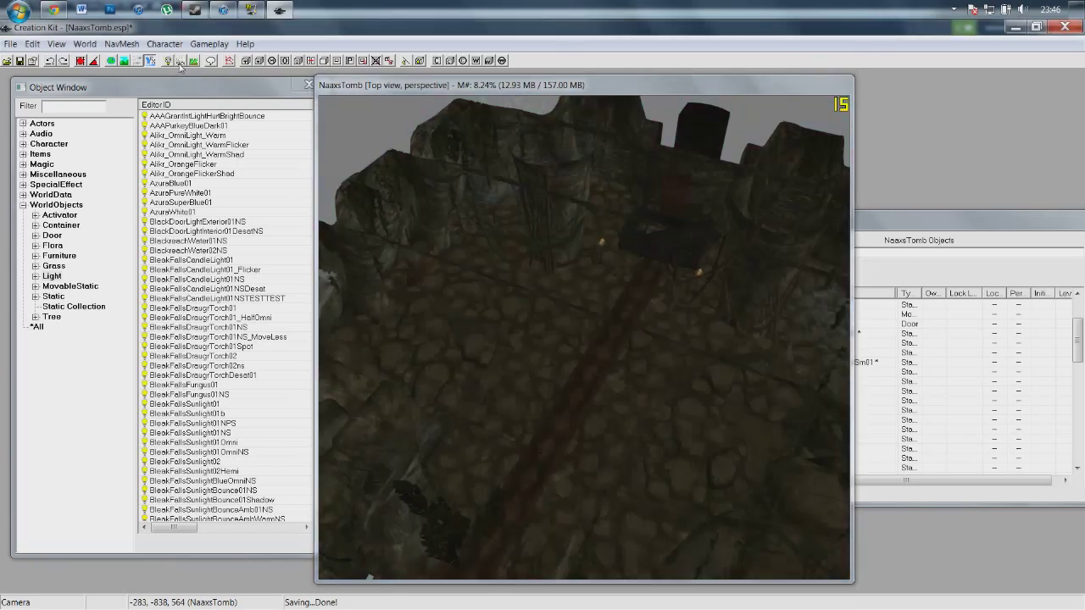
pyautogui.click(180, 64)
pyautogui.click(180, 65)
# Examine the sarcophagus and the two candle stands beside it up close.
pyautogui.keyDown('shift'); pyautogui.moveTo(559, 307); pyautogui.dragTo(636, 284, button='middle'); pyautogui.keyUp('shift')
pyautogui.scroll(3, 624, 309)
pyautogui.scroll(8, 637, 285)
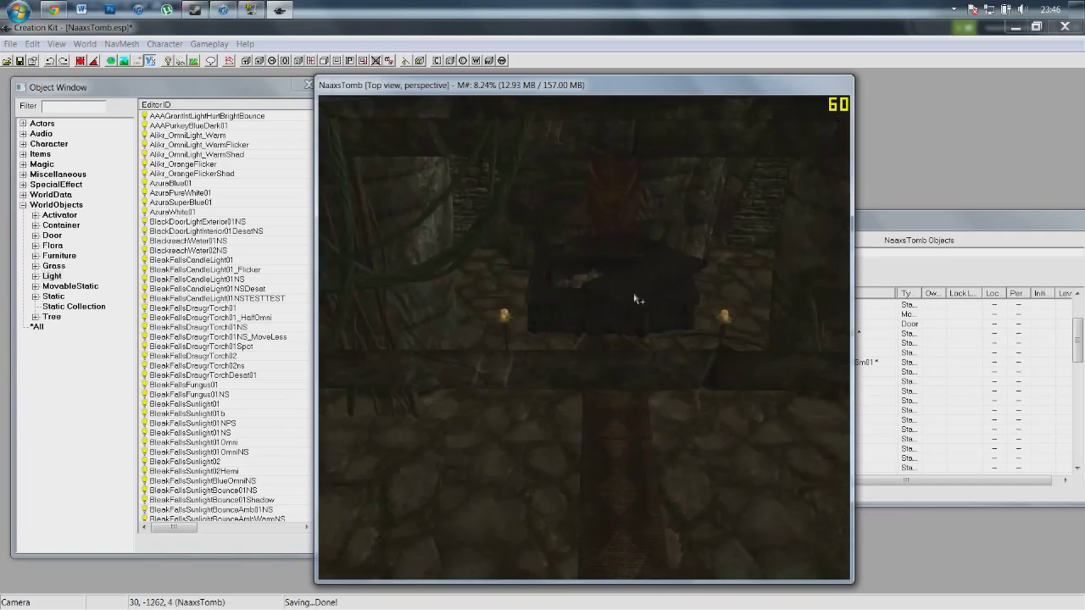
pyautogui.moveTo(591, 316)
pyautogui.keyDown('shift'); pyautogui.mouseDown(button='middle')
pyautogui.moveTo(615, 370)
pyautogui.moveTo(602, 306)
pyautogui.mouseUp(button='middle'); pyautogui.keyUp('shift')
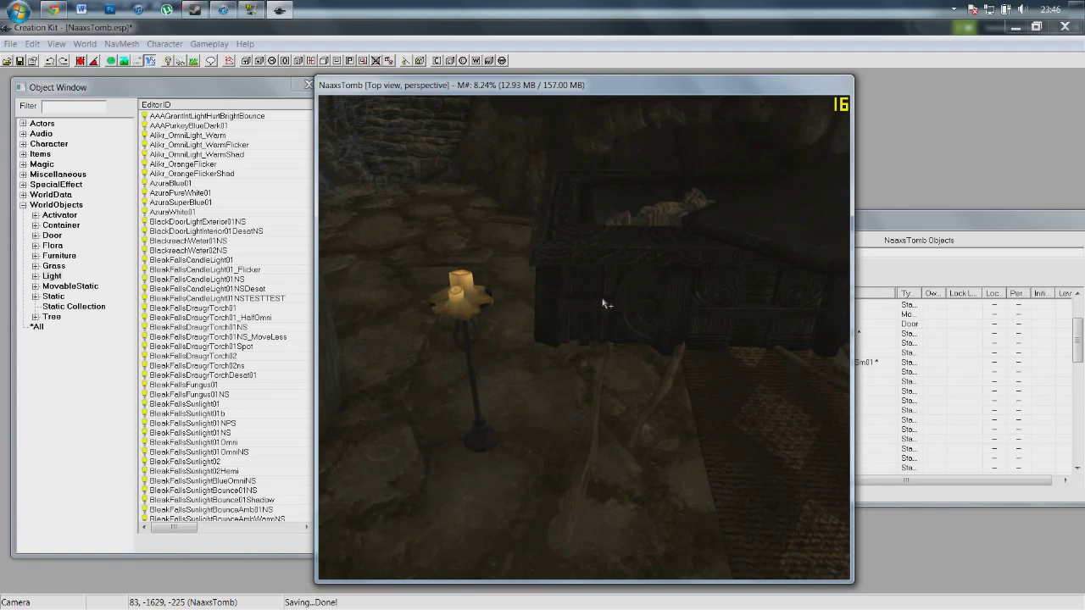
pyautogui.scroll(-3, 714, 322)
pyautogui.moveTo(719, 321); pyautogui.dragTo(645, 299, button='middle')
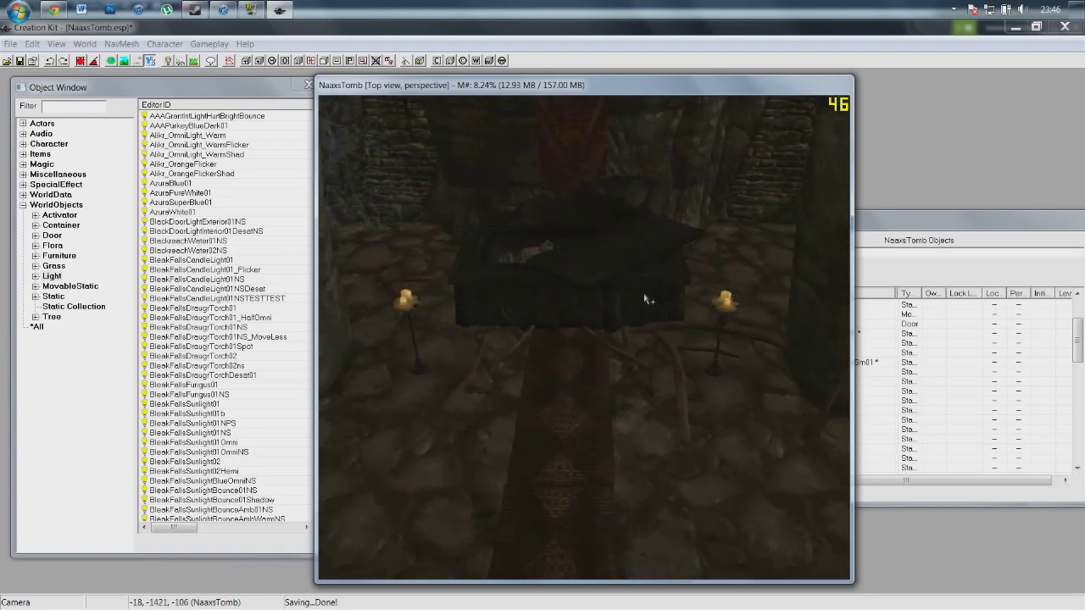
# Search the Light objects for "candle" and clear the filter again.
pyautogui.click(53, 278)
pyautogui.moveTo(316, 142); pyautogui.dragTo(282, 136)
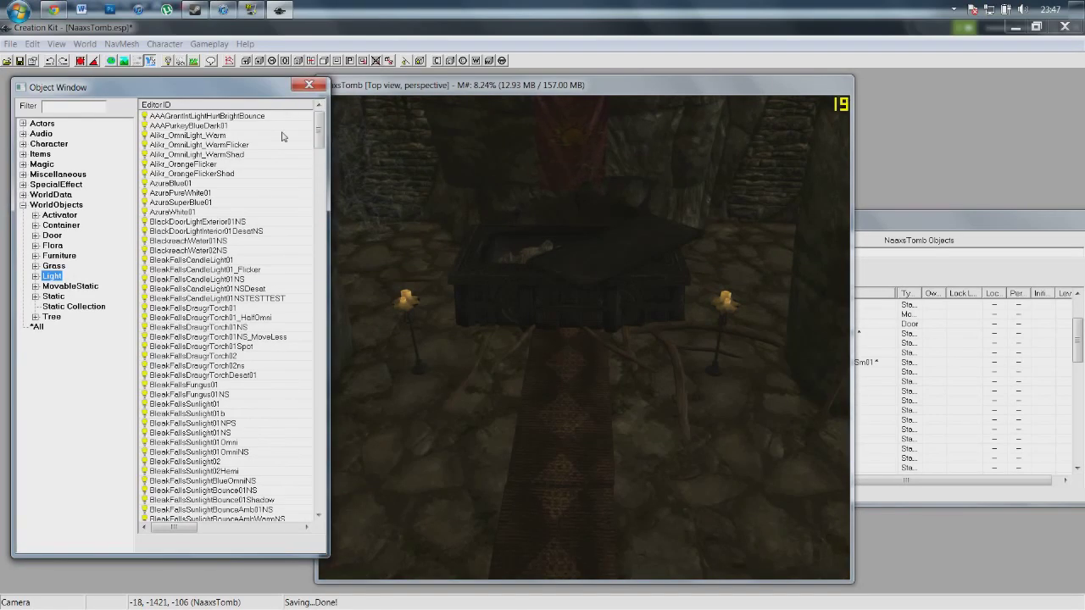
pyautogui.click(89, 105)
pyautogui.write('candle')
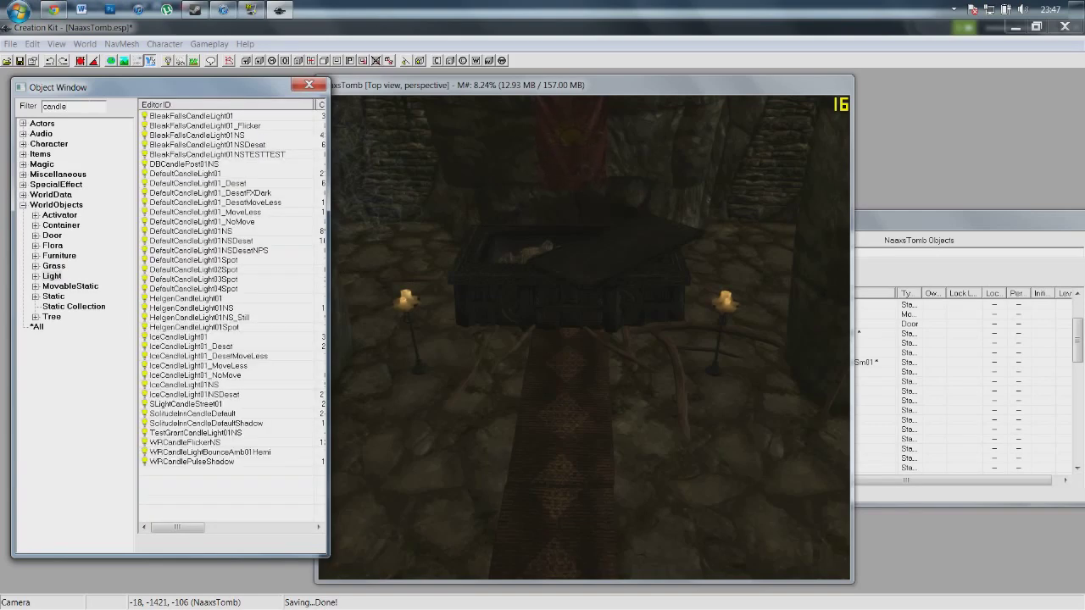
pyautogui.press('BackSpace')
pyautogui.press('BackSpace')
pyautogui.press('BackSpace')
pyautogui.press('BackSpace')
pyautogui.press('BackSpace')
pyautogui.press('BackSpace')
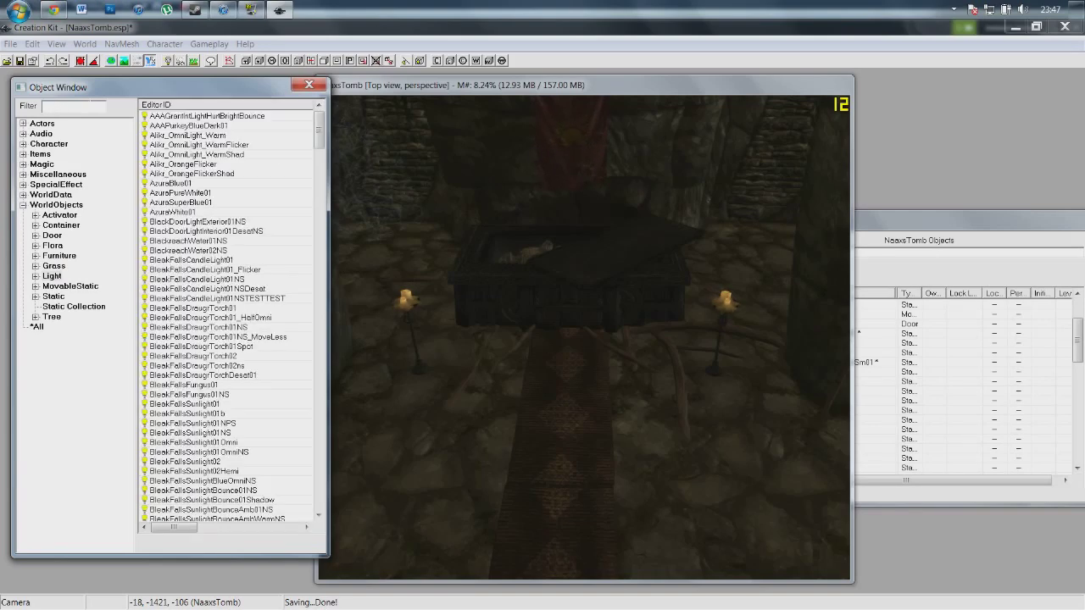
# Place a BleakFallsCandleLight01 light over the candle stand left of the sarcophagus and delete it again.
pyautogui.click(180, 163)
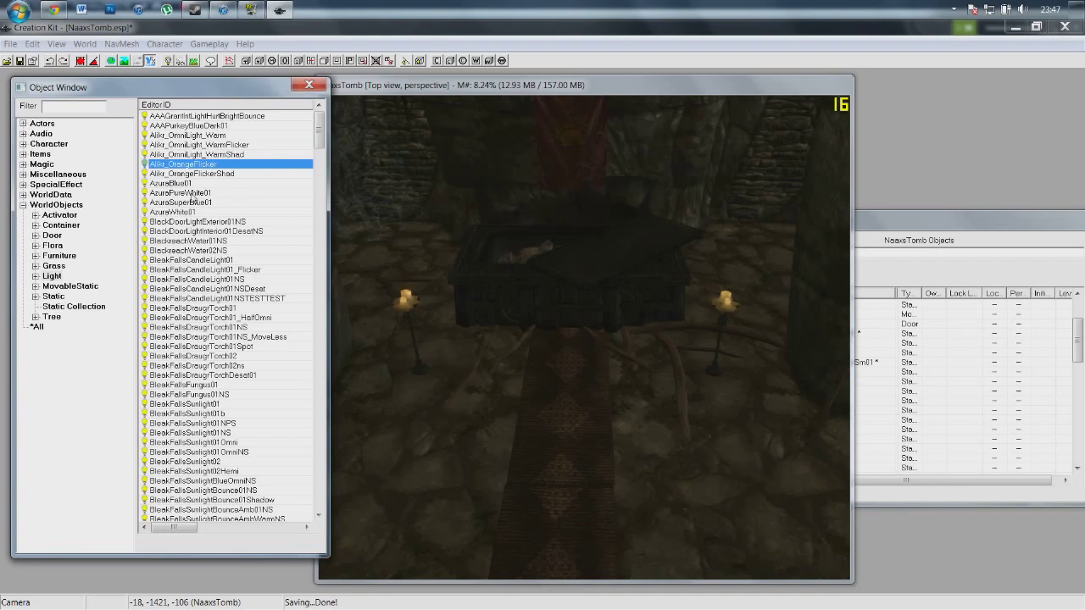
pyautogui.click(152, 261)
pyautogui.moveTo(153, 268)
pyautogui.mouseDown()
pyautogui.moveTo(317, 269)
pyautogui.moveTo(411, 304)
pyautogui.moveTo(377, 250)
pyautogui.moveTo(395, 216)
pyautogui.moveTo(379, 233)
pyautogui.moveTo(399, 232)
pyautogui.mouseUp()
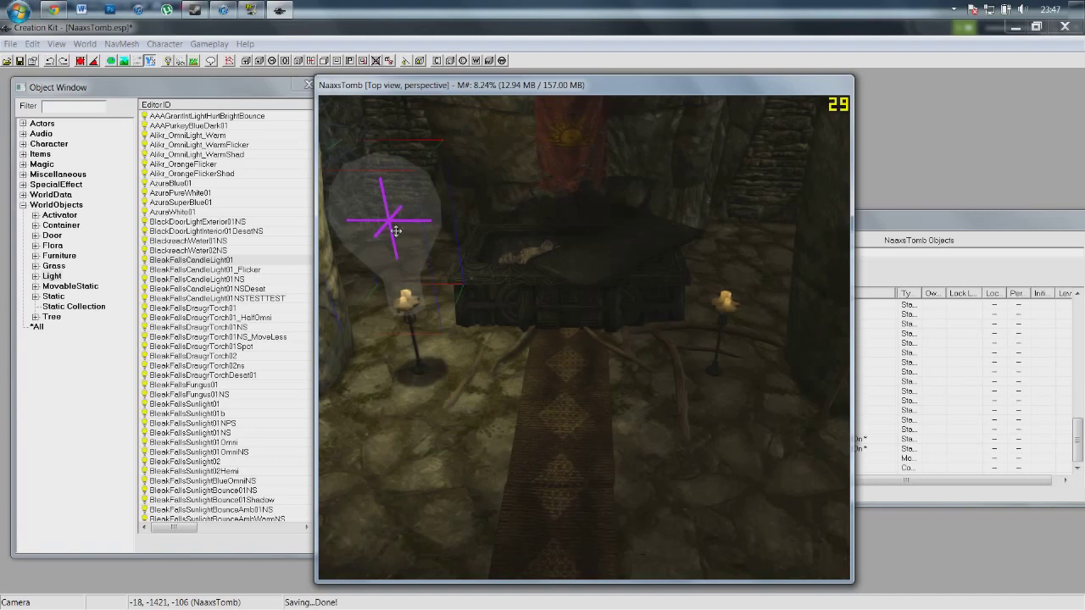
pyautogui.moveTo(410, 229)
pyautogui.mouseDown()
pyautogui.moveTo(418, 223)
pyautogui.moveTo(375, 213)
pyautogui.moveTo(382, 230)
pyautogui.moveTo(419, 213)
pyautogui.moveTo(407, 205)
pyautogui.moveTo(361, 230)
pyautogui.moveTo(415, 223)
pyautogui.moveTo(390, 224)
pyautogui.mouseUp()
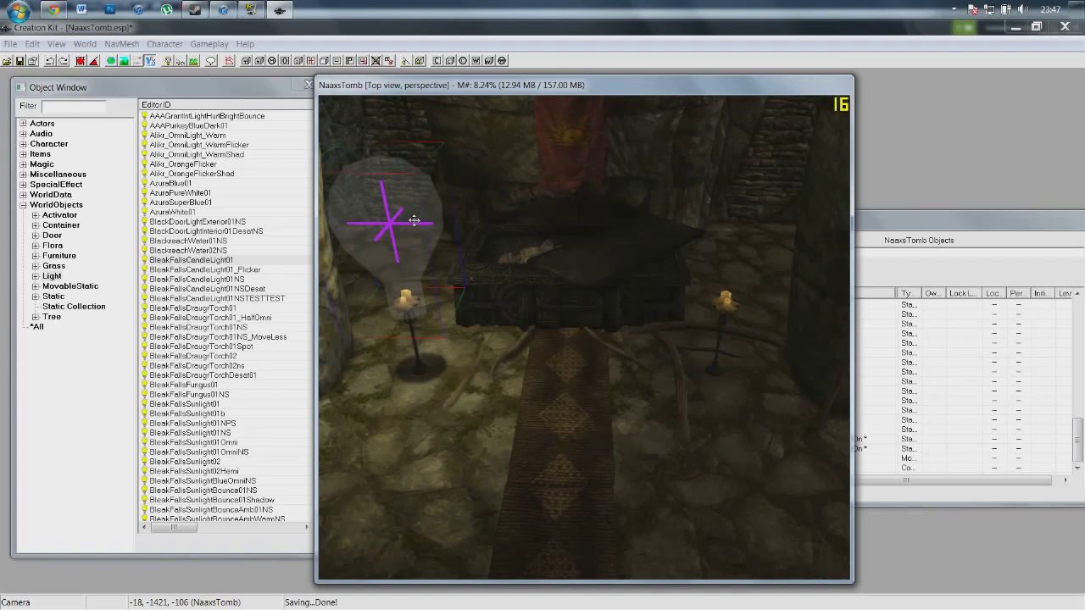
pyautogui.press('Delete')
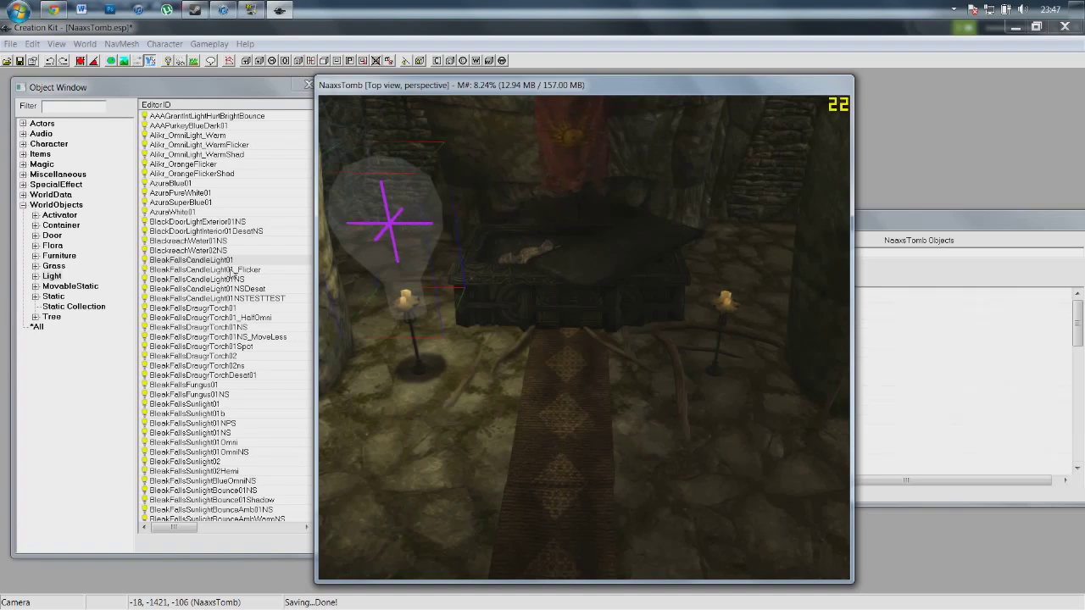
# Try a BleakFallsCandleLight01NS light at the candle stand left of the sarcophagus and delete it.
pyautogui.click(172, 281)
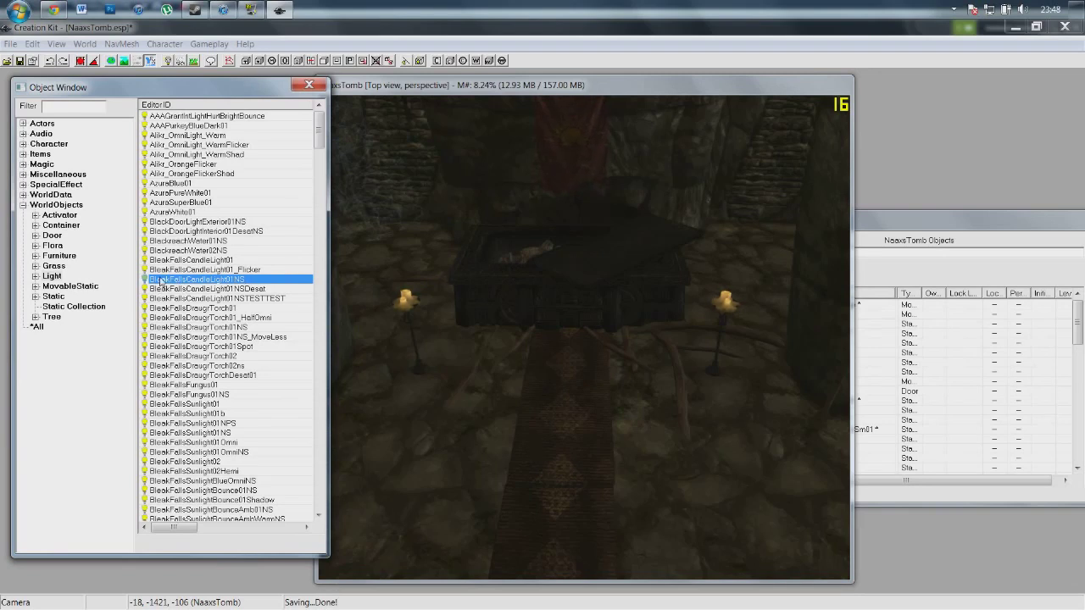
pyautogui.moveTo(449, 374); pyautogui.dragTo(444, 375)
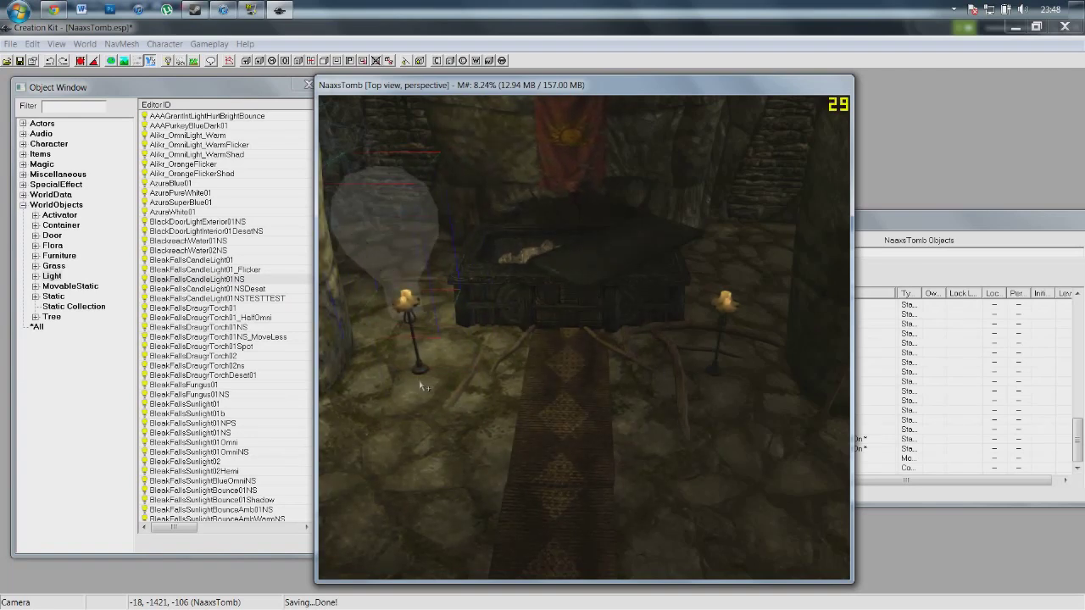
pyautogui.press('Delete')
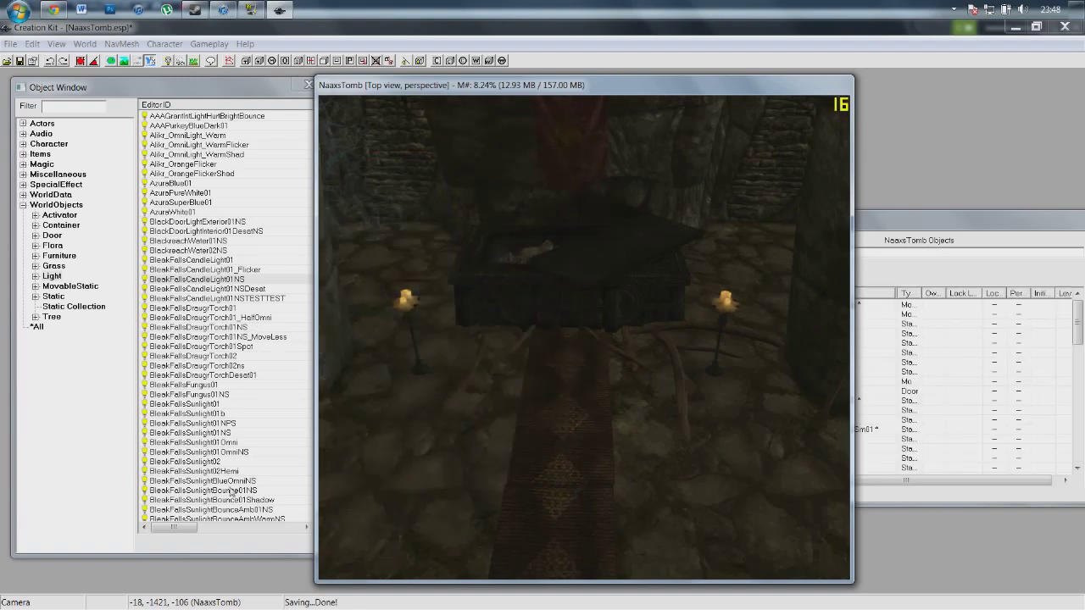
# Look over the BleakFallsSunlight Omni and OmniNS variants, and filter the Light objects for "spot".
pyautogui.click(260, 481)
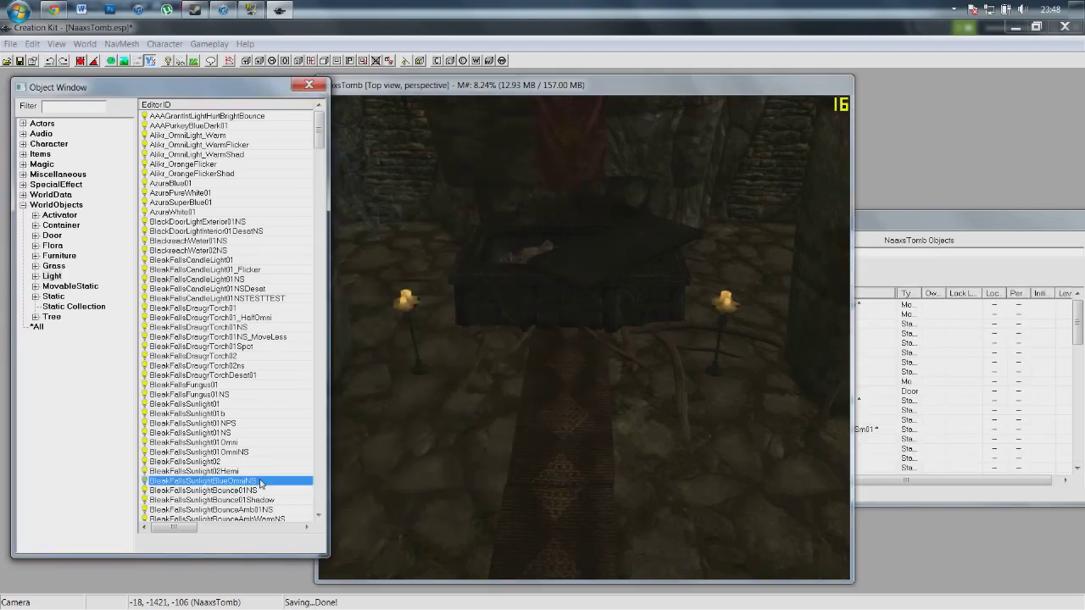
pyautogui.click(230, 452)
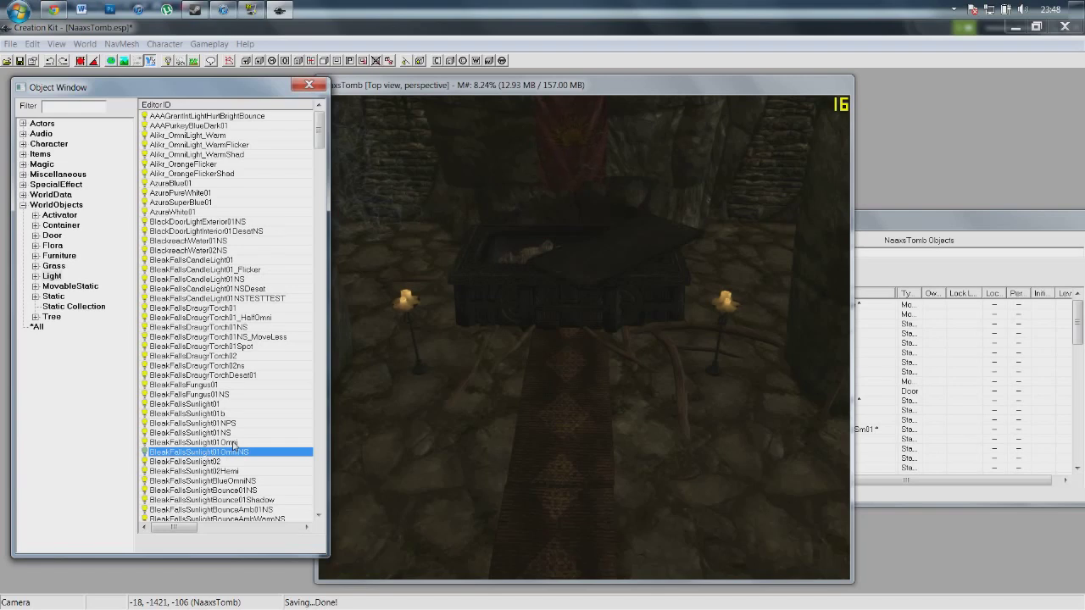
pyautogui.scroll(-1, 193, 343)
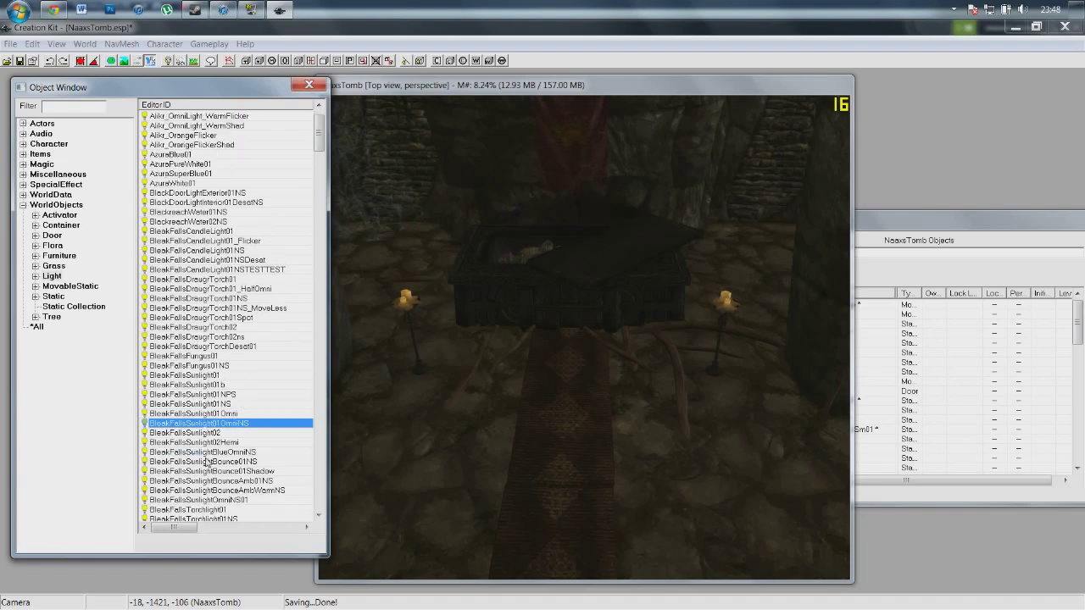
pyautogui.scroll(1, 206, 462)
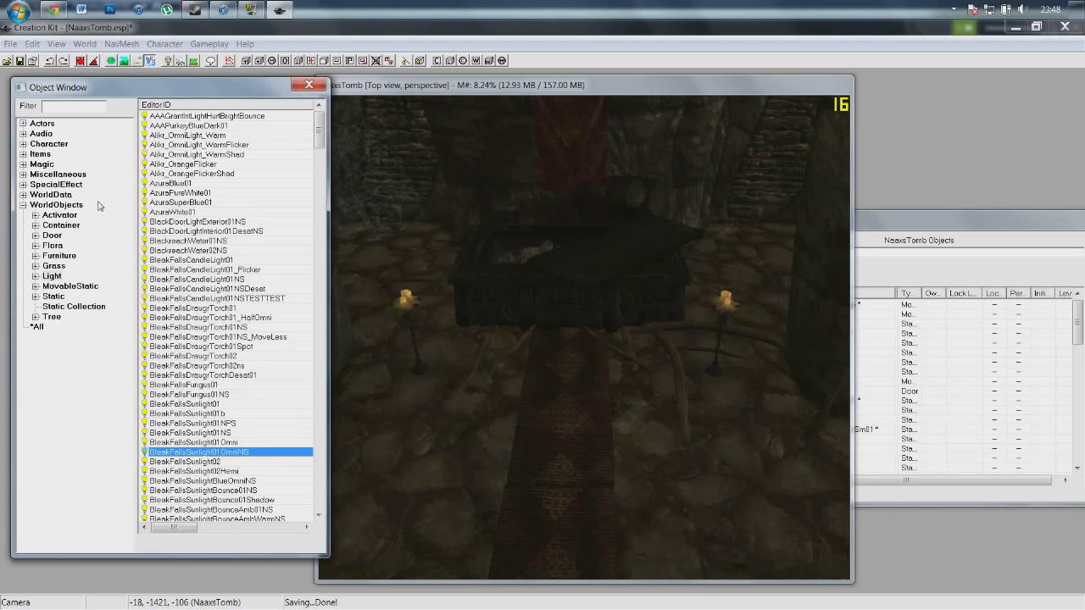
pyautogui.click(73, 106)
pyautogui.write('spot')
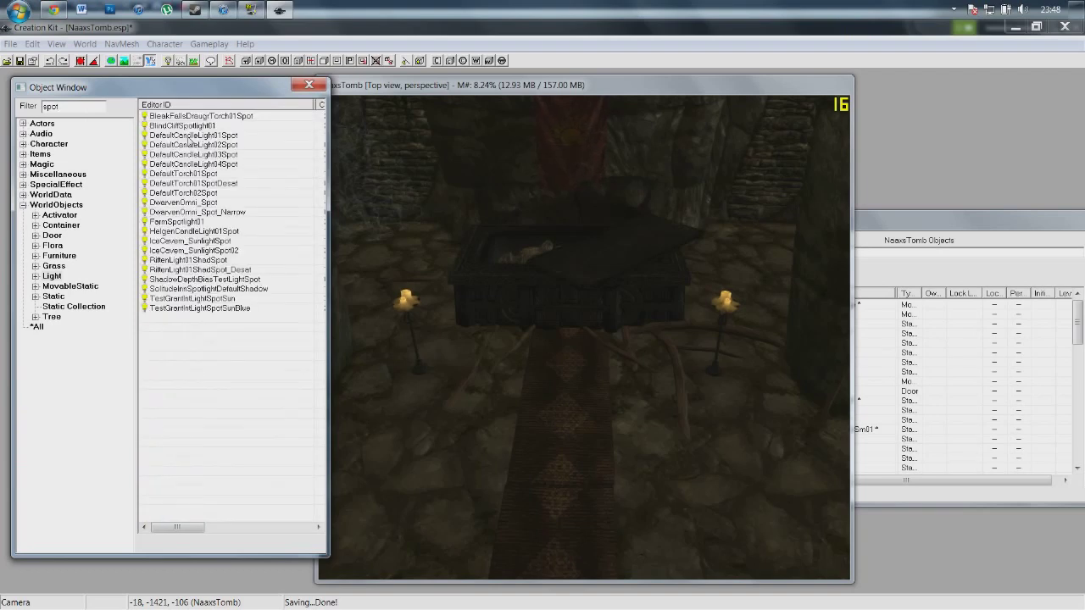
# Try a DefaultCandleLight01Spot light above the back of the sarcophagus, delete it and clear the object filter.
pyautogui.click(173, 135)
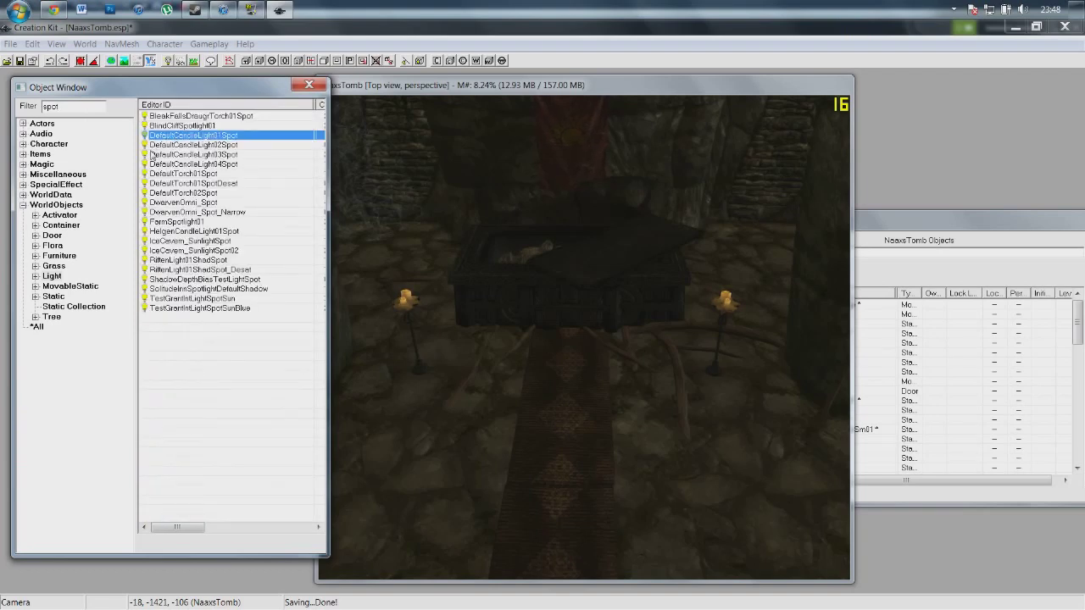
pyautogui.moveTo(476, 315); pyautogui.dragTo(572, 161)
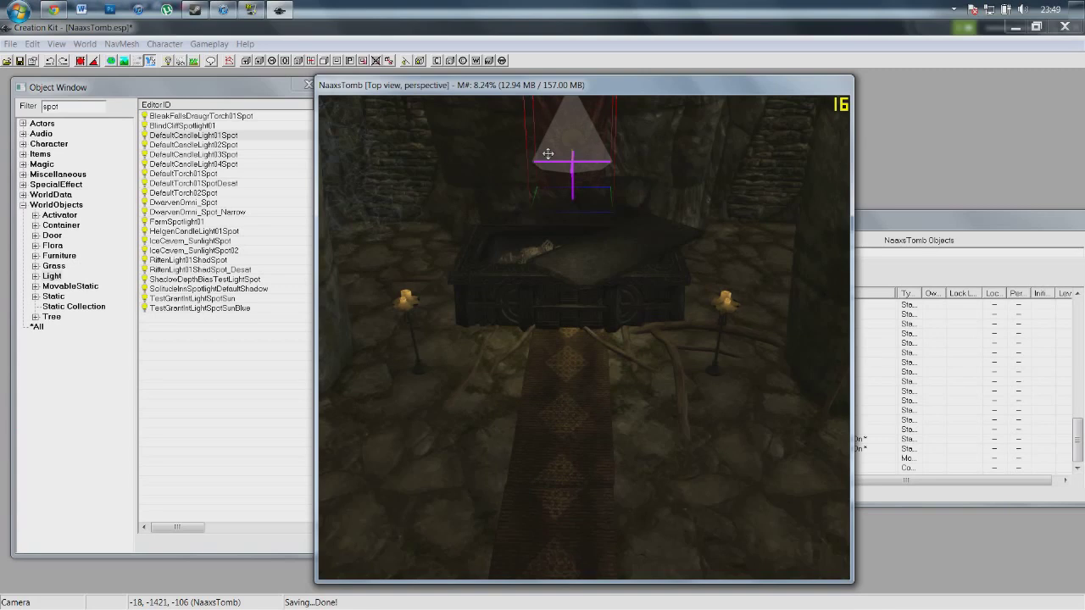
pyautogui.press('Delete')
pyautogui.click(26, 113)
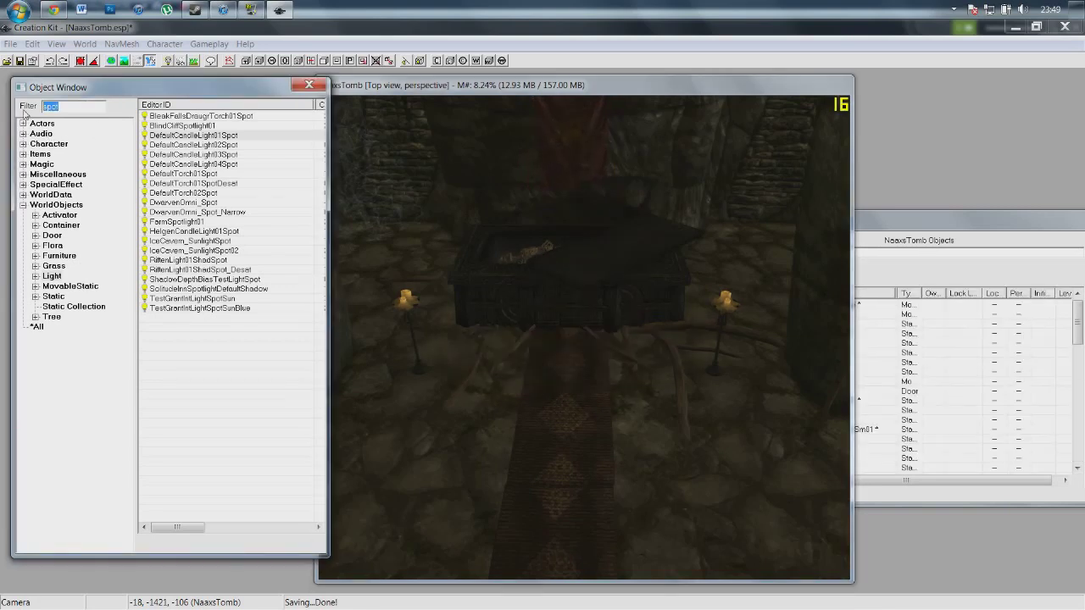
pyautogui.press('BackSpace')
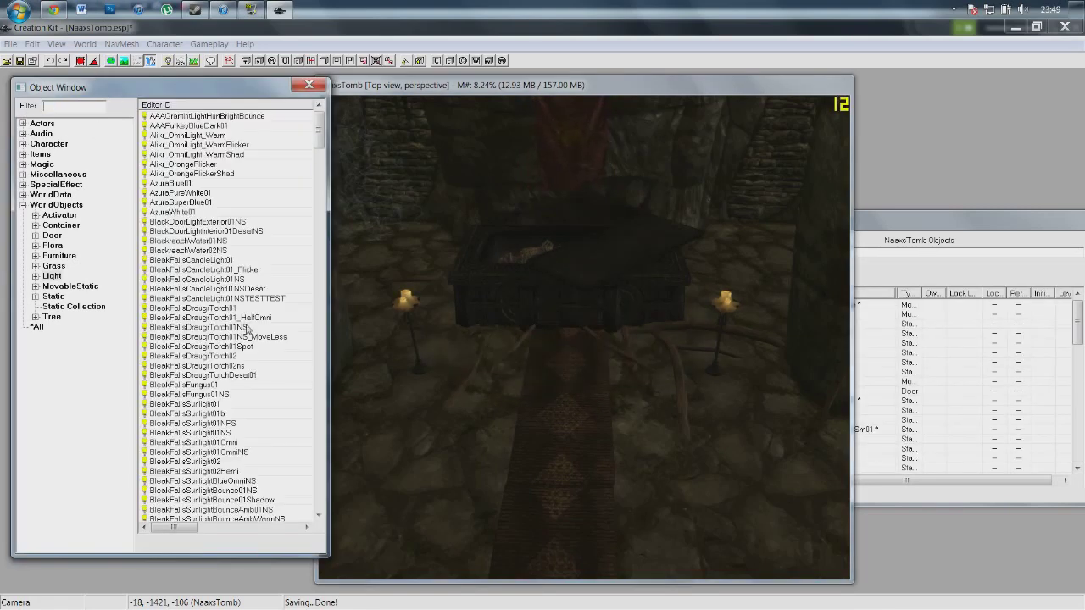
# Try a BleakFallsSunlight02Hemi light in front of and over the sarcophagus, and delete it again.
pyautogui.click(156, 469)
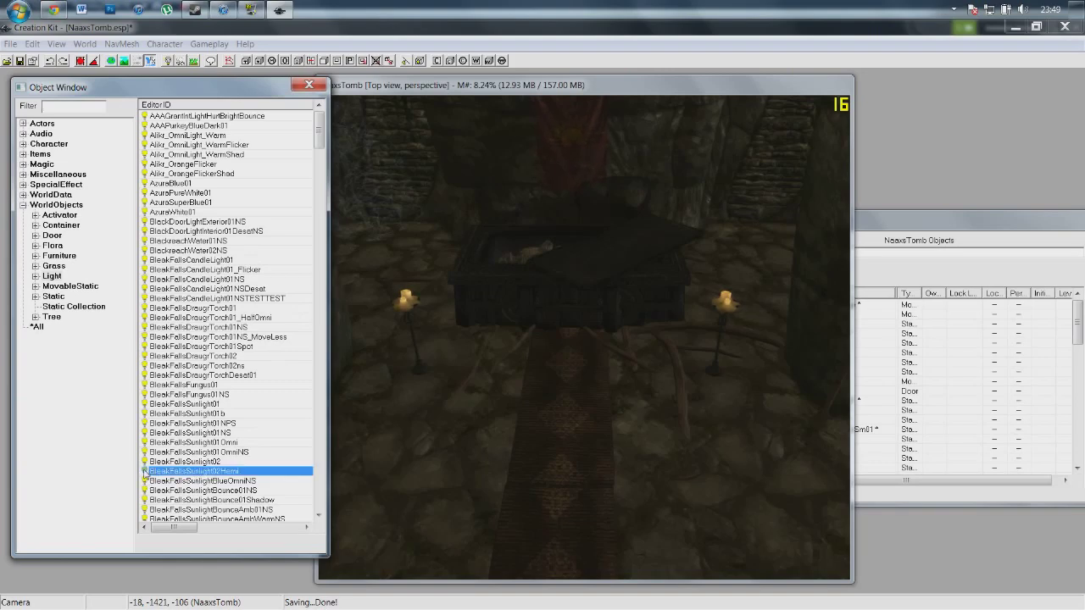
pyautogui.moveTo(619, 410); pyautogui.dragTo(599, 380)
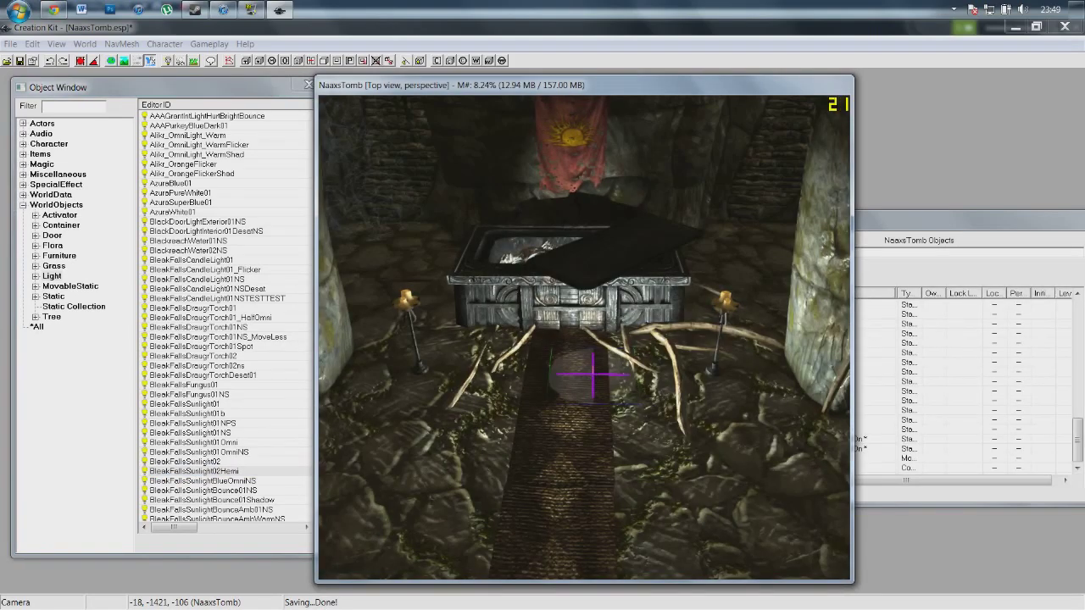
pyautogui.moveTo(593, 286)
pyautogui.mouseDown()
pyautogui.moveTo(597, 196)
pyautogui.moveTo(581, 135)
pyautogui.moveTo(596, 167)
pyautogui.moveTo(599, 247)
pyautogui.moveTo(816, 310)
pyautogui.moveTo(823, 285)
pyautogui.moveTo(624, 359)
pyautogui.moveTo(577, 269)
pyautogui.moveTo(484, 151)
pyautogui.moveTo(530, 129)
pyautogui.moveTo(521, 118)
pyautogui.moveTo(519, 236)
pyautogui.moveTo(539, 185)
pyautogui.moveTo(557, 249)
pyautogui.moveTo(579, 269)
pyautogui.moveTo(581, 250)
pyautogui.moveTo(561, 240)
pyautogui.mouseUp()
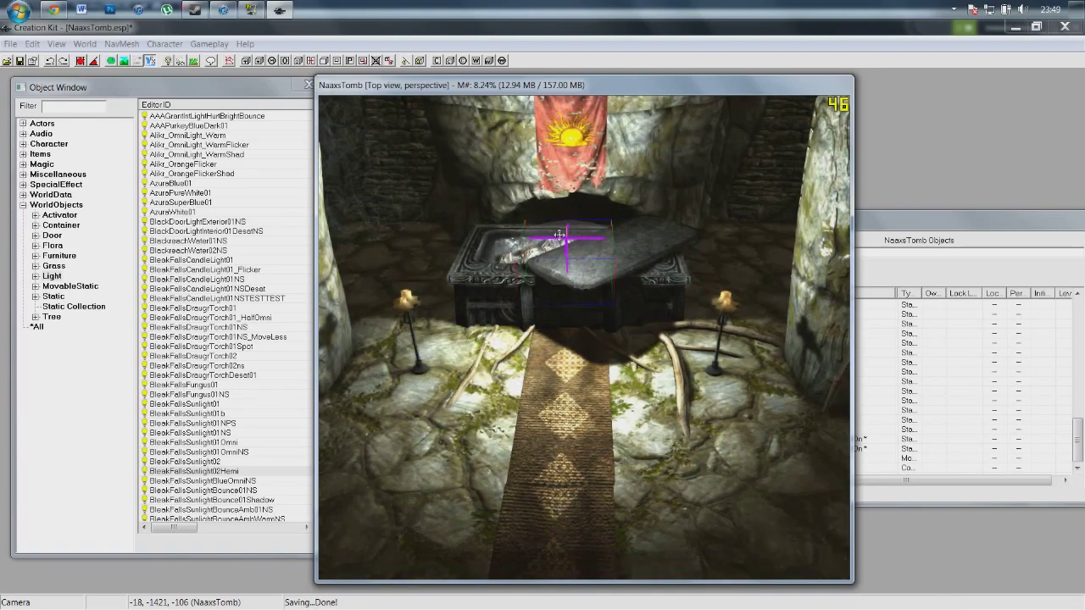
pyautogui.press('Delete')
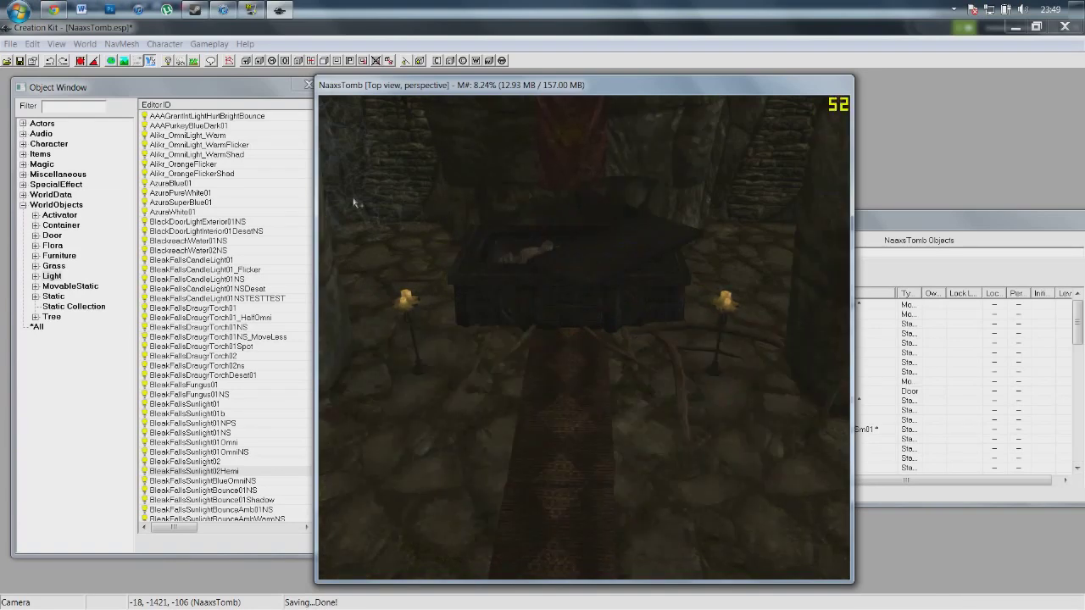
# Place an Alikr_OrangeFlicker light at the candle stand left of the sarcophagus.
pyautogui.click(206, 194)
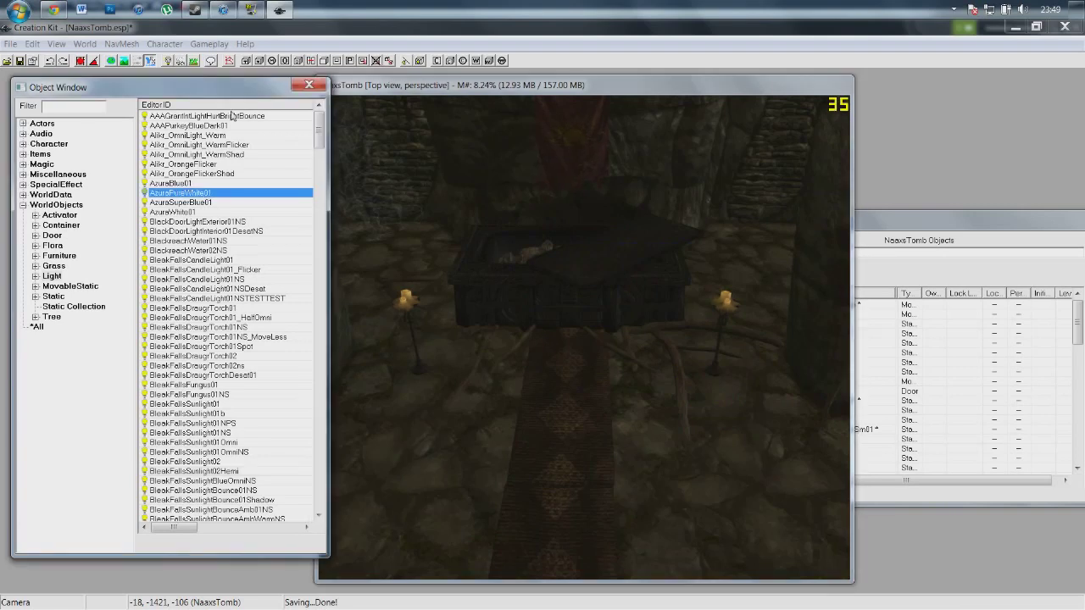
pyautogui.click(172, 158)
pyautogui.click(161, 166)
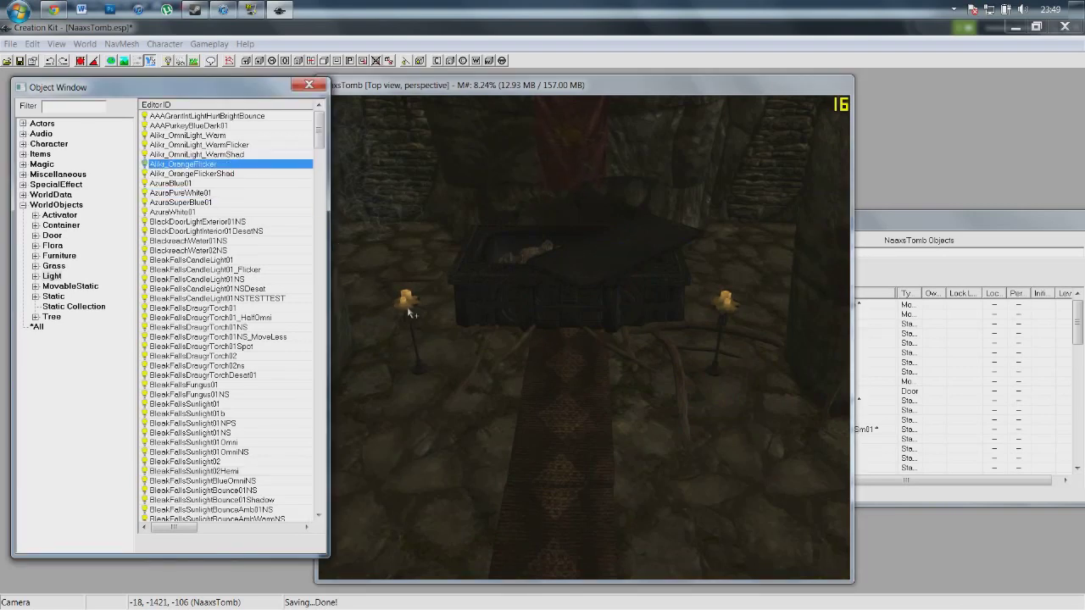
pyautogui.moveTo(408, 304); pyautogui.dragTo(406, 299)
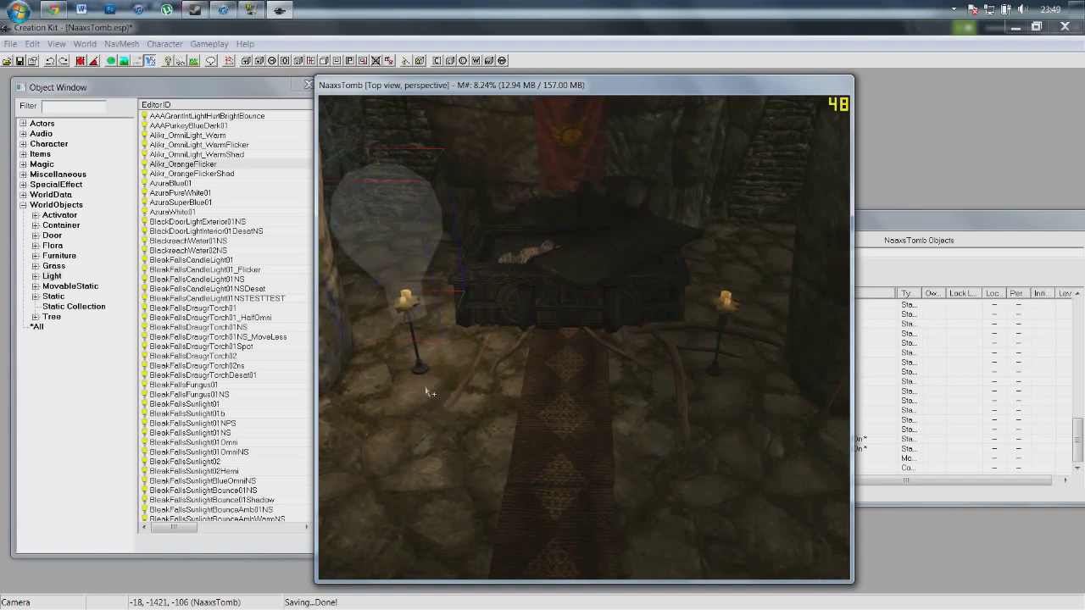
# Duplicate the orange flicker light, move the copy to the candle stand right of the sarcophagus and check both lights.
pyautogui.hotkey('ctrl', 'd')
pyautogui.moveTo(392, 257); pyautogui.dragTo(766, 240)
pyautogui.scroll(-5, 678, 327)
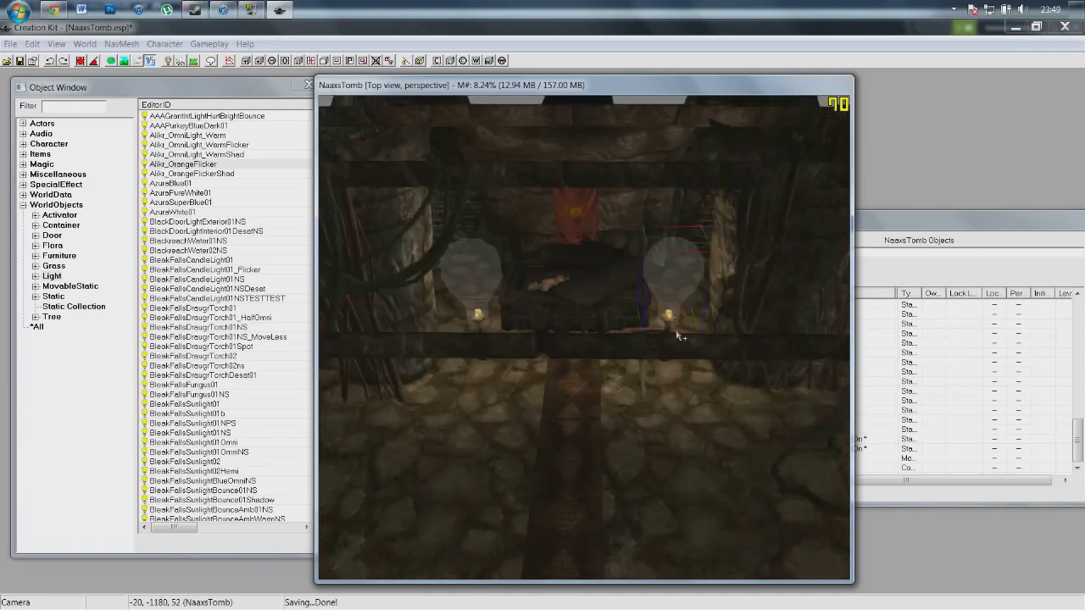
pyautogui.keyDown('shift'); pyautogui.moveTo(678, 327); pyautogui.dragTo(699, 312, button='middle'); pyautogui.keyUp('shift')
pyautogui.scroll(-5, 700, 312)
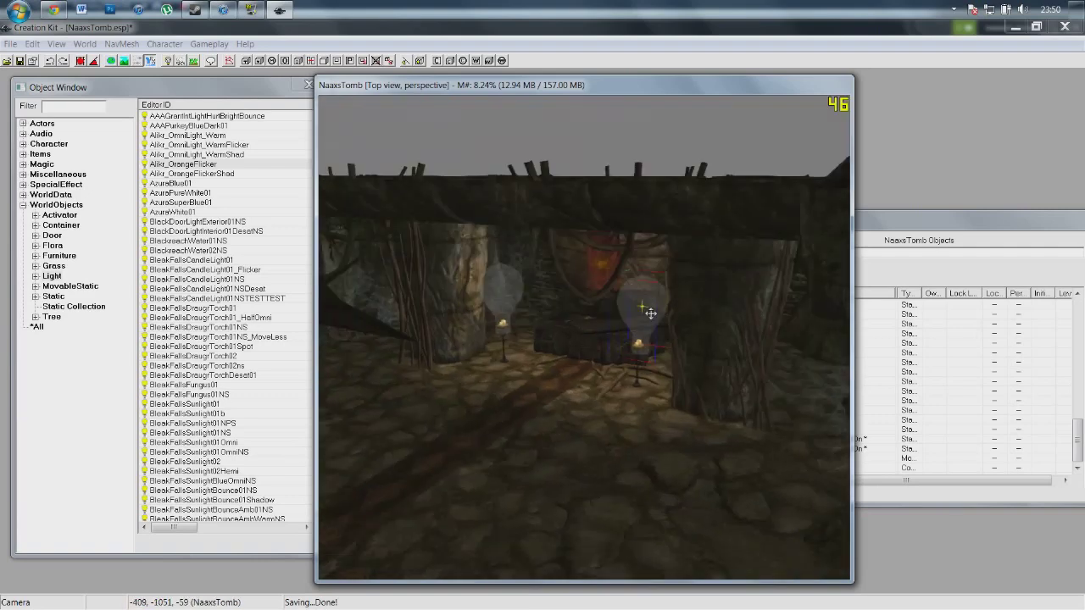
pyautogui.scroll(6, 674, 329)
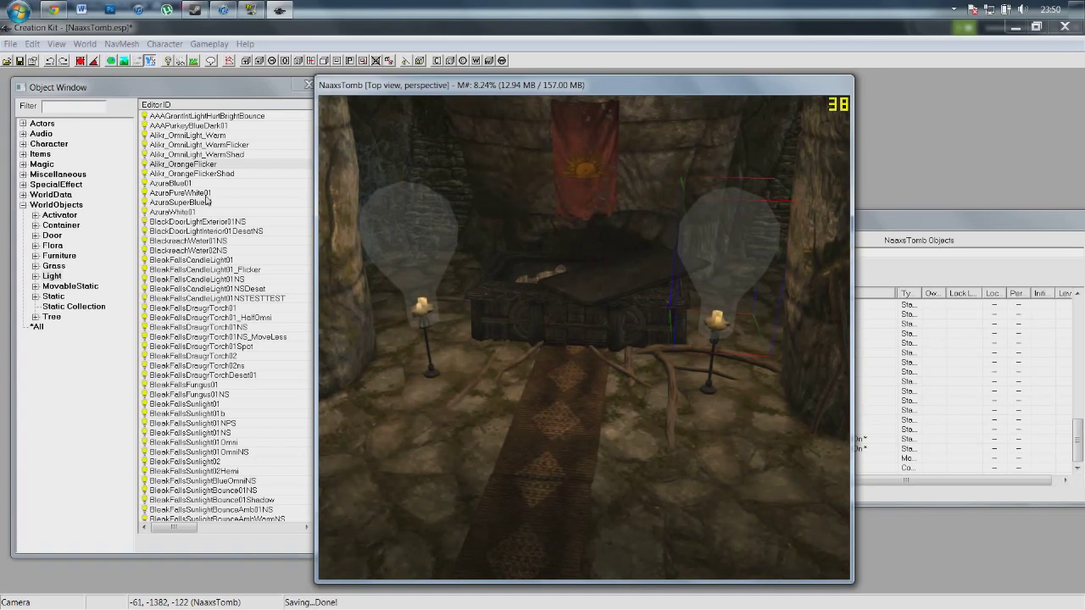
# List the MovableStatic objects and choose the FXMistLow01 mist effect for the tomb floor.
pyautogui.click(67, 287)
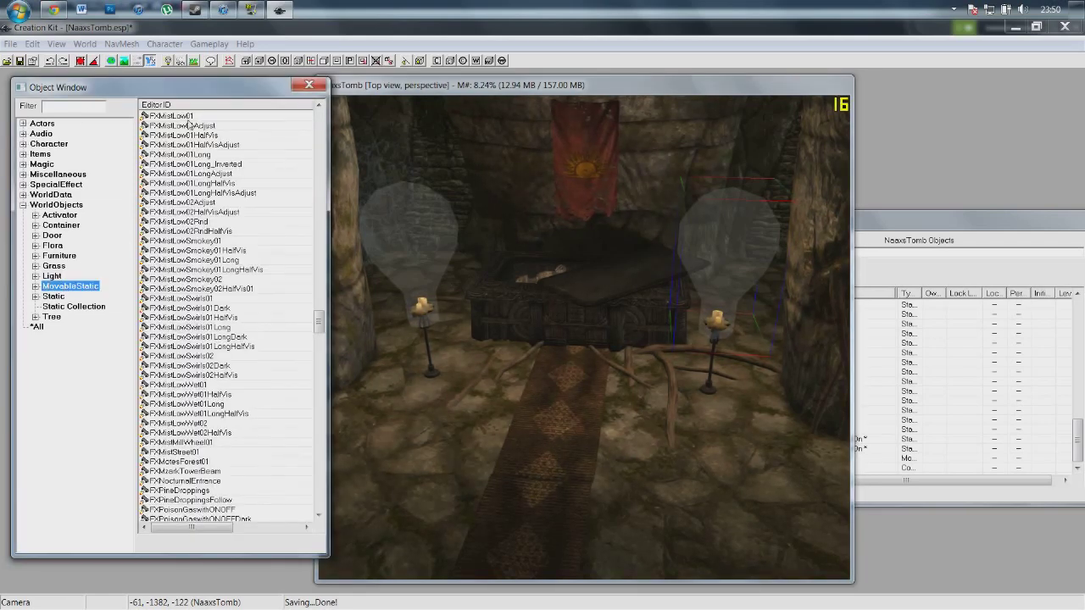
pyautogui.click(190, 119)
pyautogui.scroll(3, 161, 195)
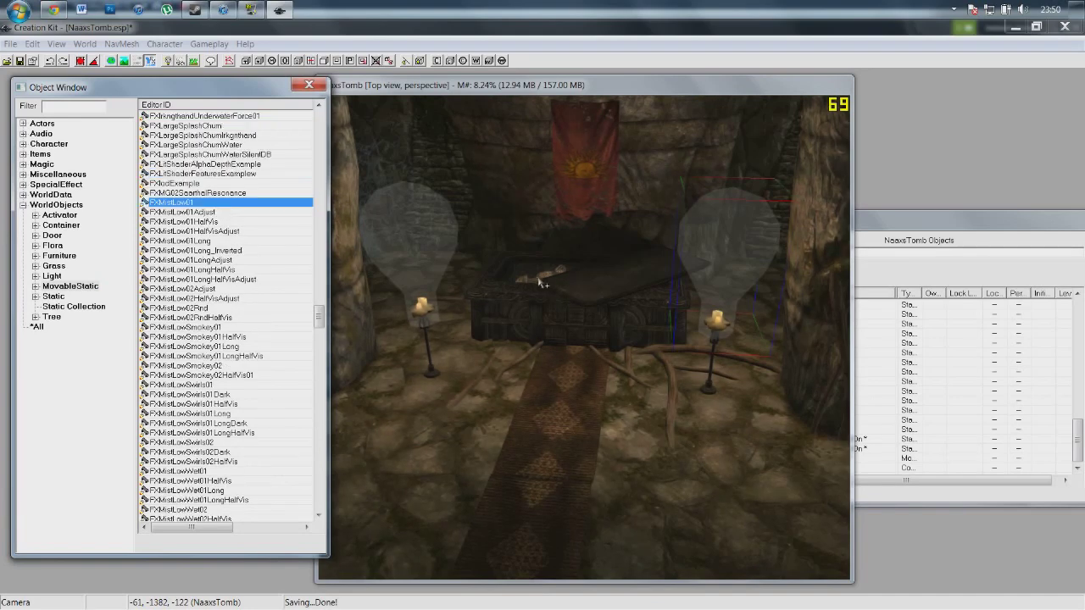
pyautogui.click(522, 365)
pyautogui.scroll(-3, 537, 361)
pyautogui.moveTo(537, 361); pyautogui.dragTo(546, 353, button='middle')
pyautogui.scroll(-2, 544, 348)
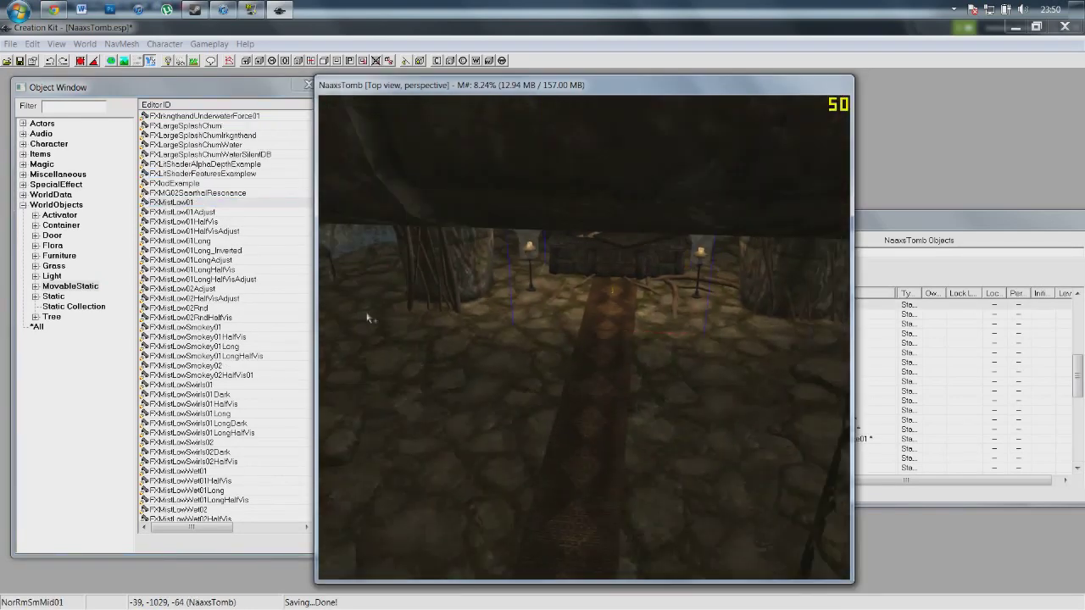
# Place an FXMistLow01 mist effect on the carpet in the middle of the room, in front of the sarcophagus.
pyautogui.click(170, 202)
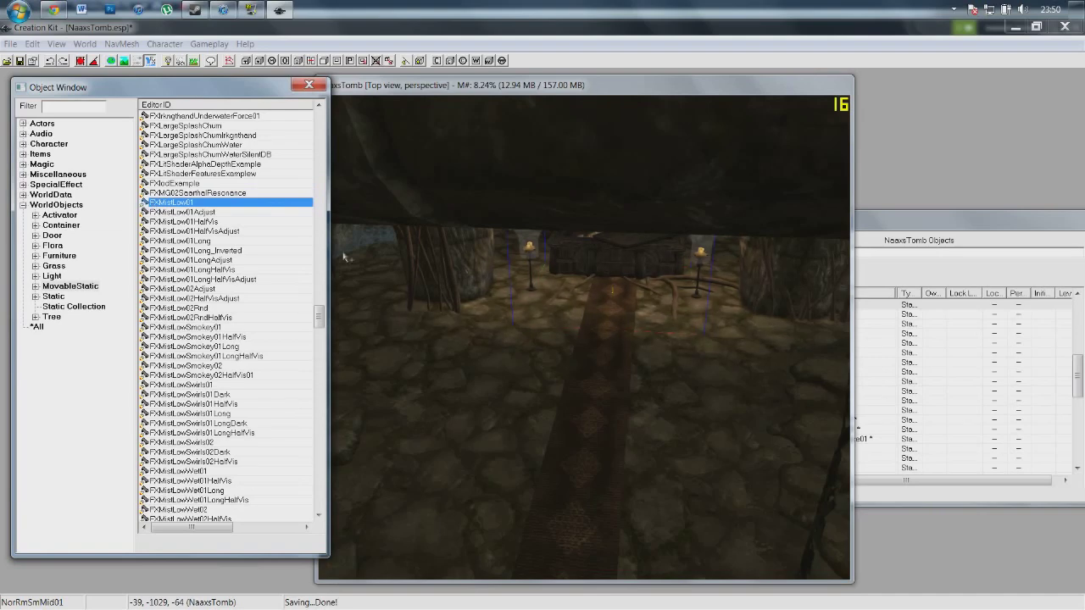
pyautogui.moveTo(566, 352); pyautogui.dragTo(567, 353)
pyautogui.scroll(-4, 574, 334)
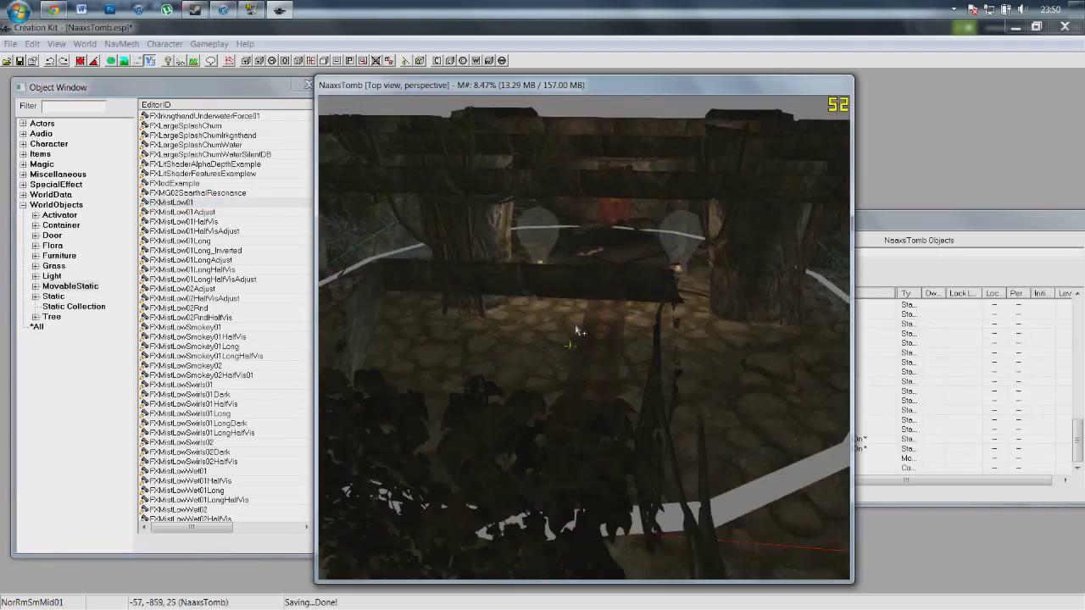
pyautogui.scroll(4, 578, 330)
pyautogui.scroll(2, 580, 331)
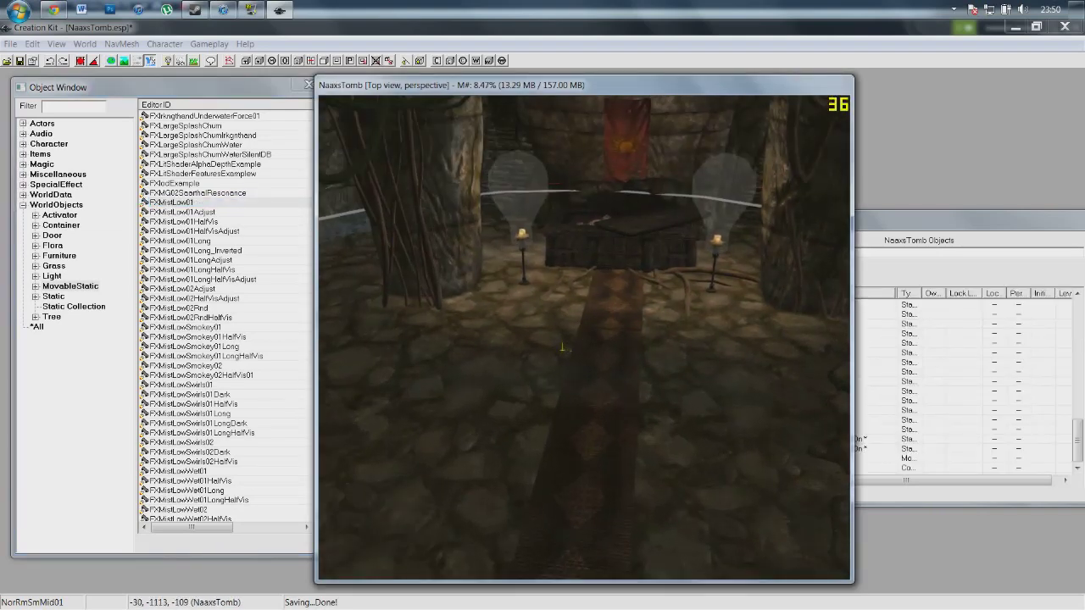
# Examine the mist around the carpet and candle stands from floor level and from above.
pyautogui.keyDown('shift'); pyautogui.moveTo(496, 252); pyautogui.dragTo(517, 466, button='middle'); pyautogui.keyUp('shift')
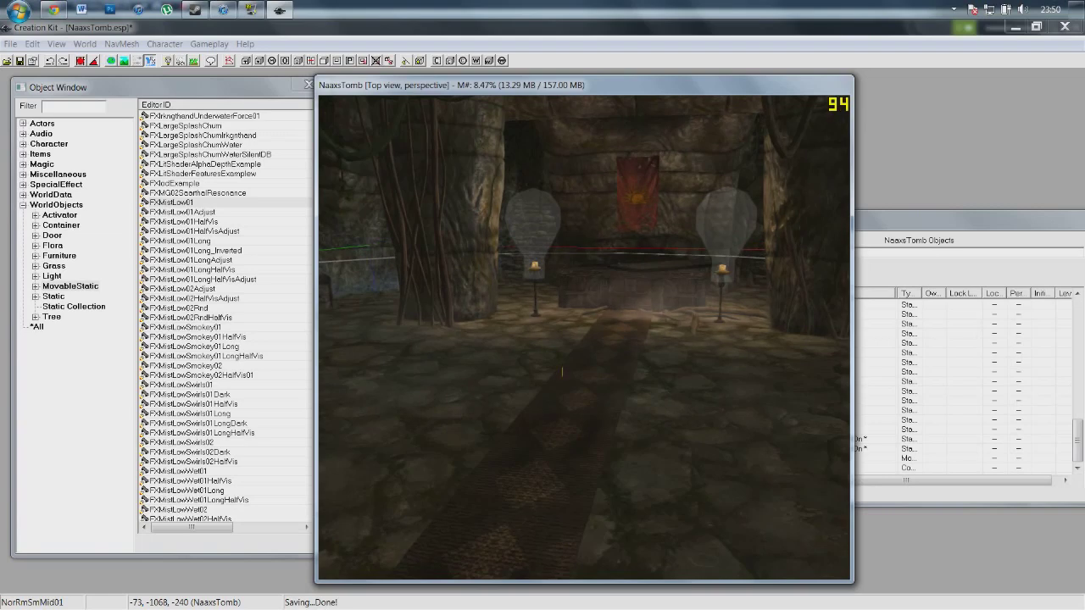
pyautogui.keyDown('shift'); pyautogui.moveTo(622, 279); pyautogui.dragTo(636, 312, button='middle'); pyautogui.keyUp('shift')
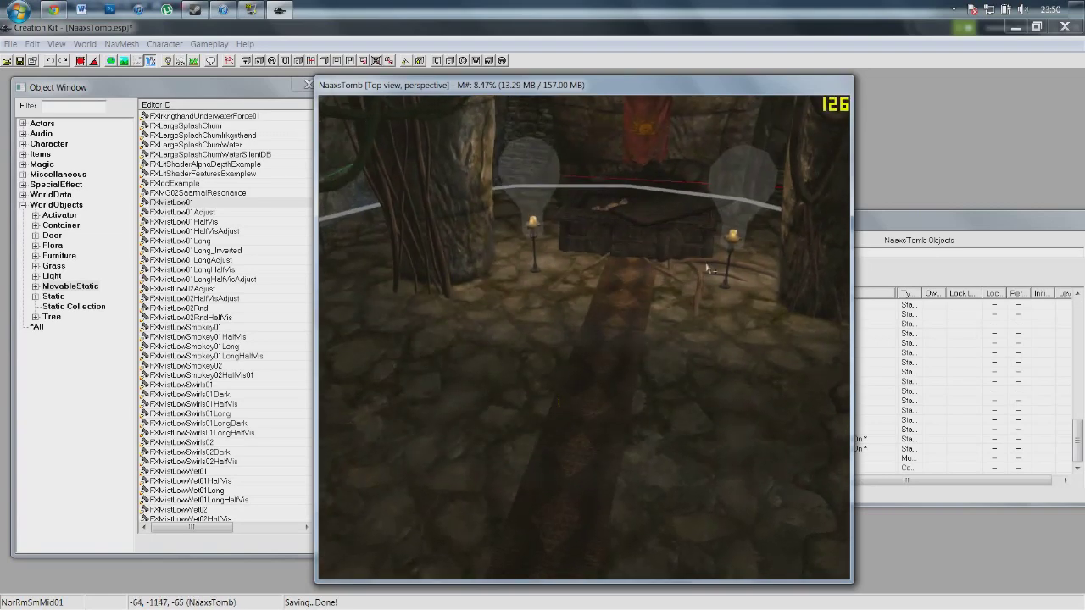
pyautogui.moveTo(577, 310)
pyautogui.keyDown('shift'); pyautogui.mouseDown(button='middle')
pyautogui.moveTo(581, 288)
pyautogui.moveTo(569, 292)
pyautogui.mouseUp(button='middle'); pyautogui.keyUp('shift')
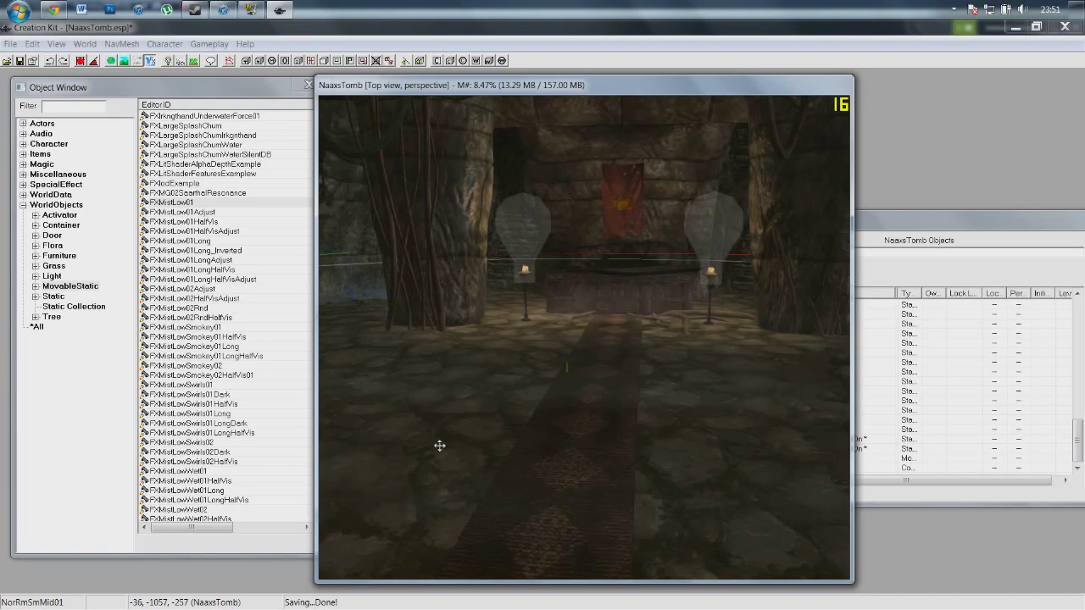
pyautogui.keyDown('shift'); pyautogui.moveTo(479, 381); pyautogui.dragTo(485, 419, button='middle'); pyautogui.keyUp('shift')
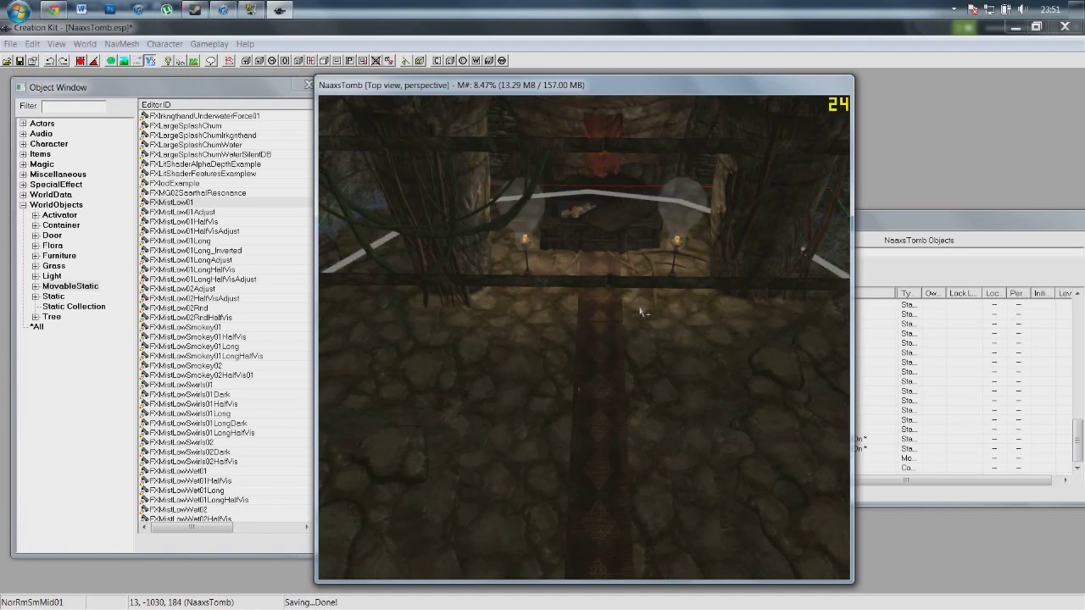
pyautogui.scroll(4, 651, 319)
pyautogui.moveTo(654, 319); pyautogui.dragTo(645, 317, button='middle')
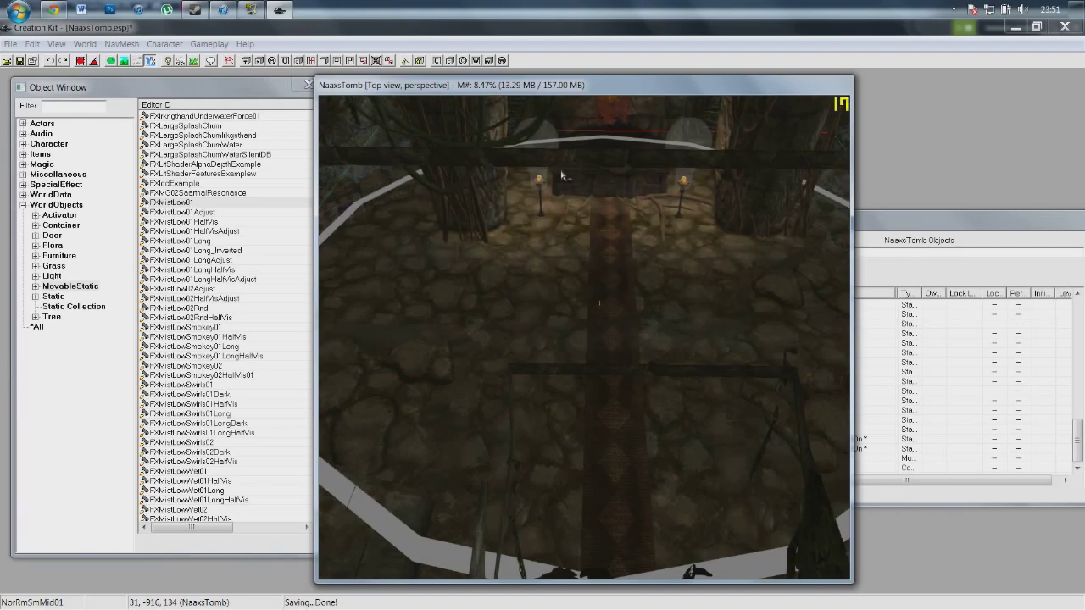
# Choose Alikr_OrangeFlicker as interior light for the mist's external emittance in a reference batch action, and close the dialog.
pyautogui.press('-')
pyautogui.moveTo(135, 60); pyautogui.dragTo(157, 61)
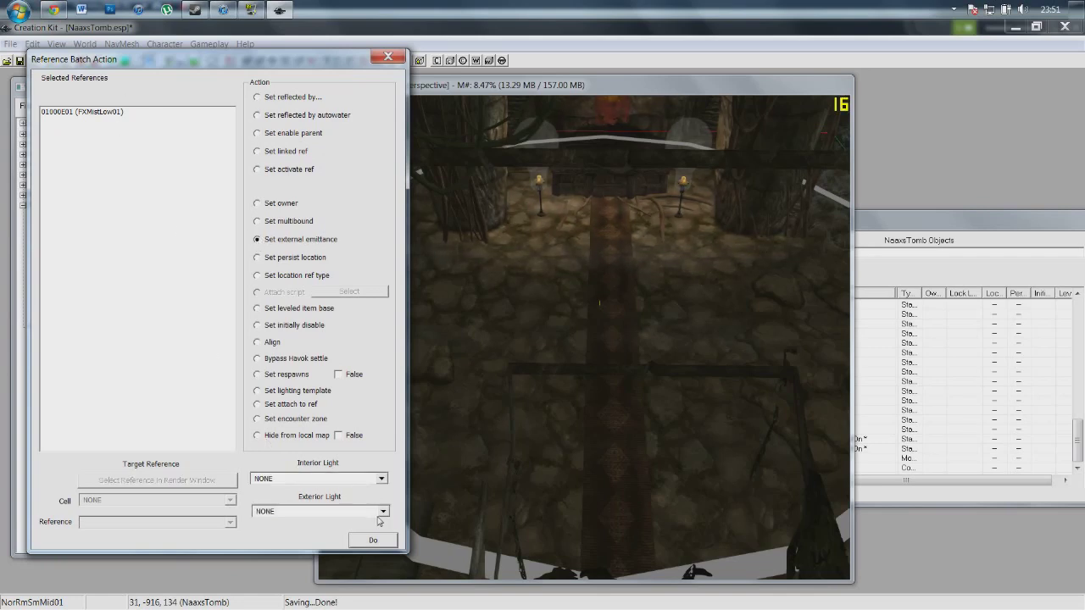
pyautogui.click(335, 479)
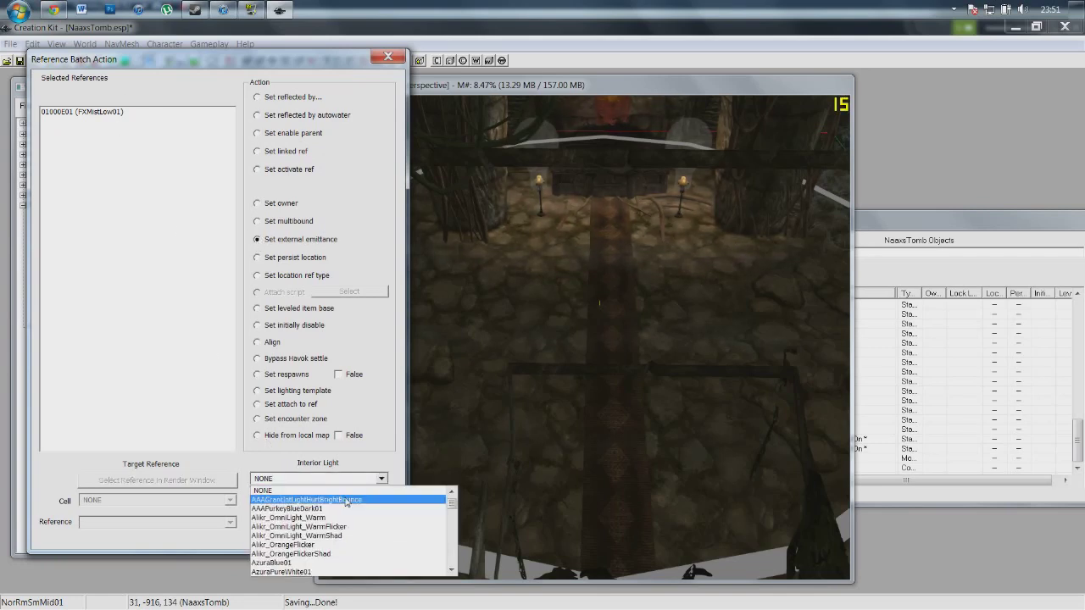
pyautogui.click(335, 545)
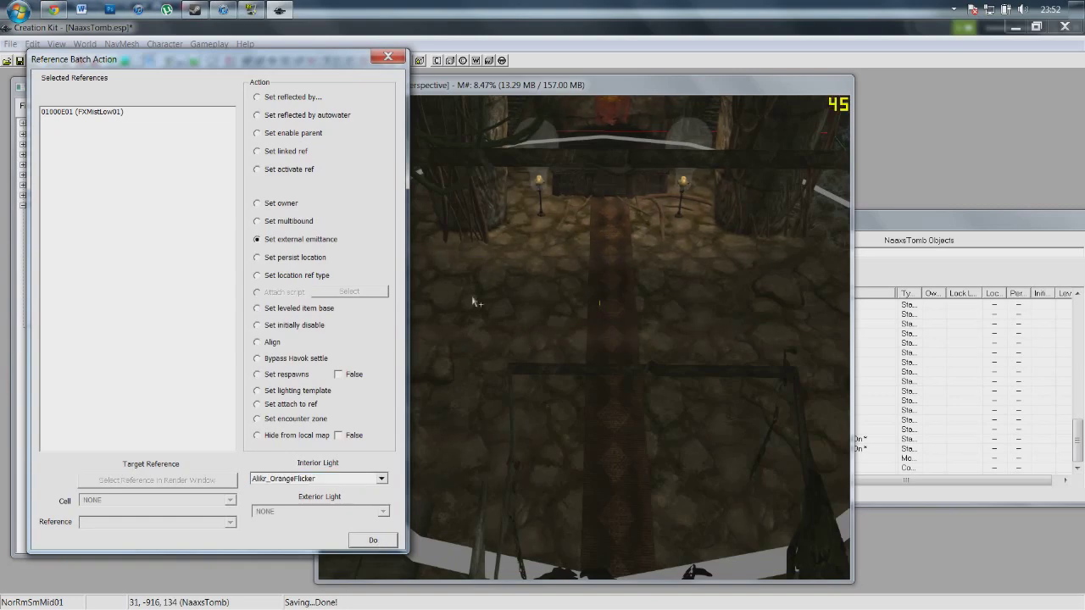
pyautogui.click(388, 57)
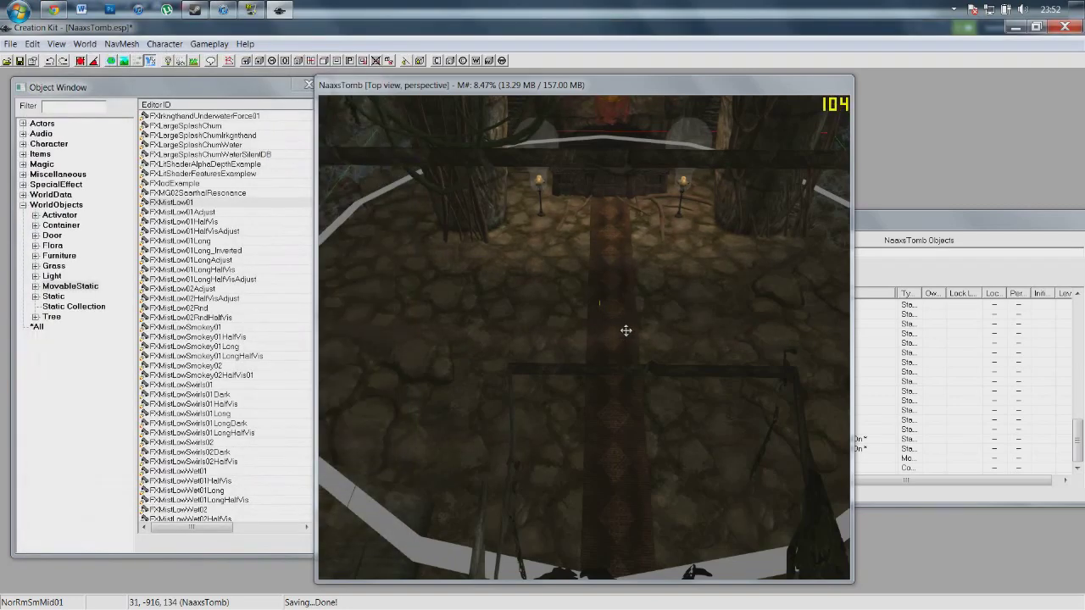
pyautogui.press('shift')
pyautogui.scroll(3, 626, 294)
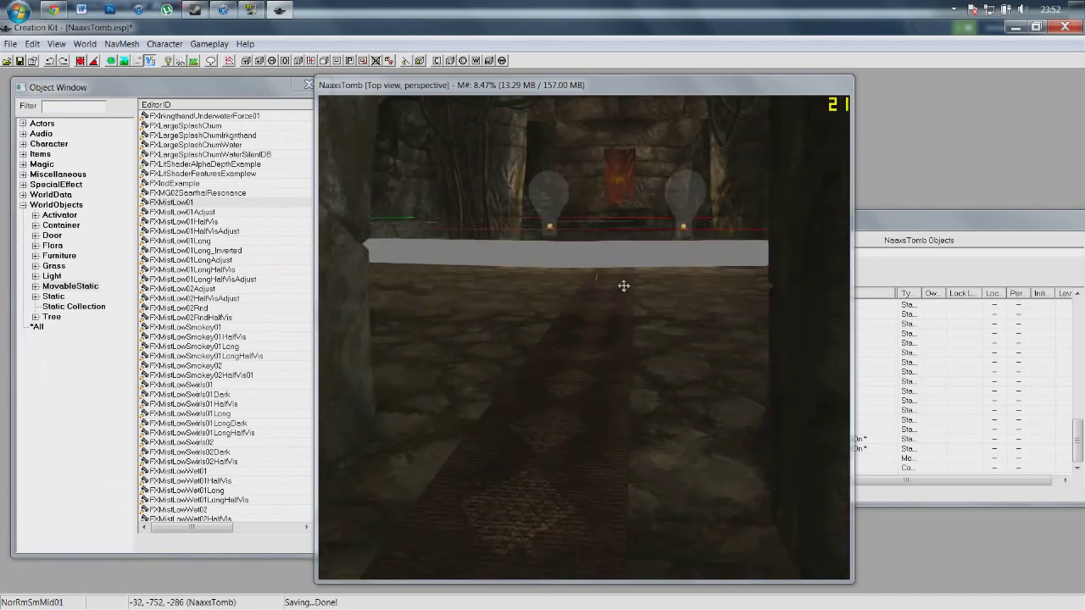
# Scale up the FXMistLow01 mist effect on the tomb floor so that it spreads over the whole room.
pyautogui.click(634, 361)
pyautogui.scroll(2, 639, 368)
pyautogui.scroll(-3, 642, 369)
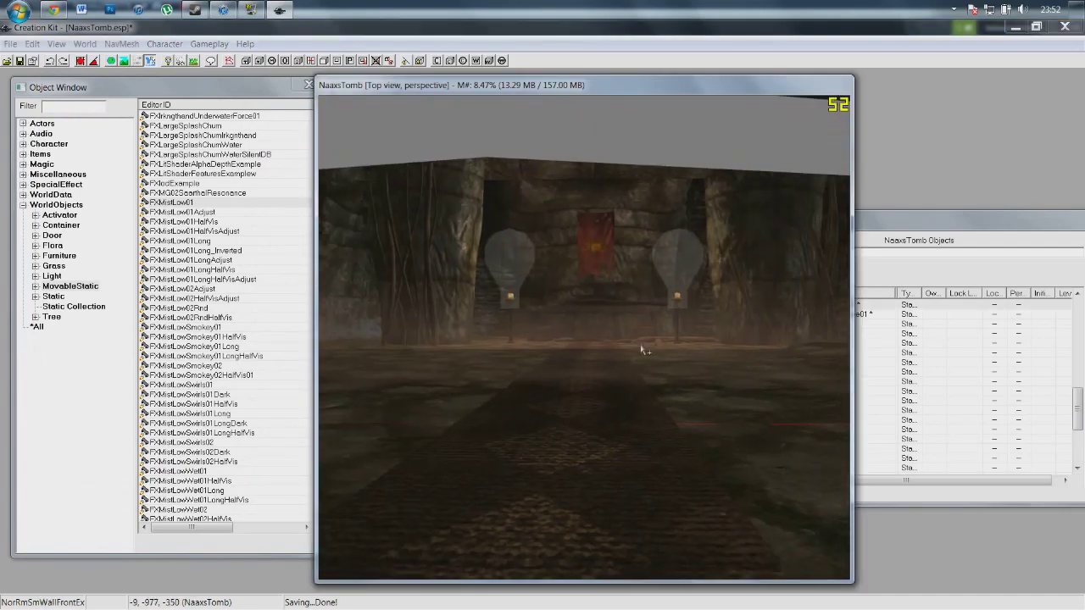
pyautogui.scroll(6, 640, 347)
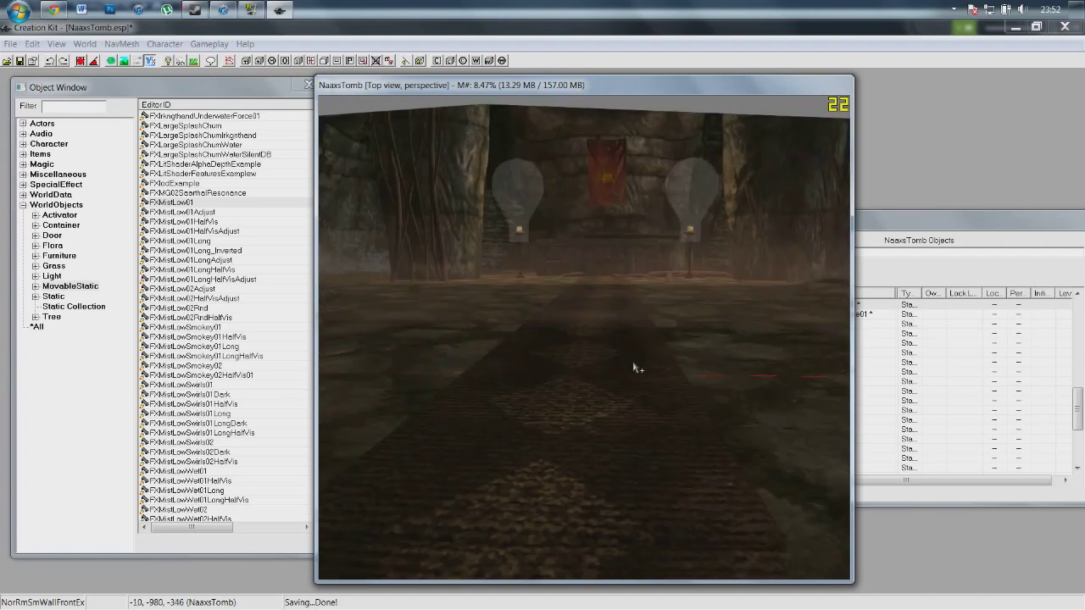
pyautogui.scroll(-6, 623, 348)
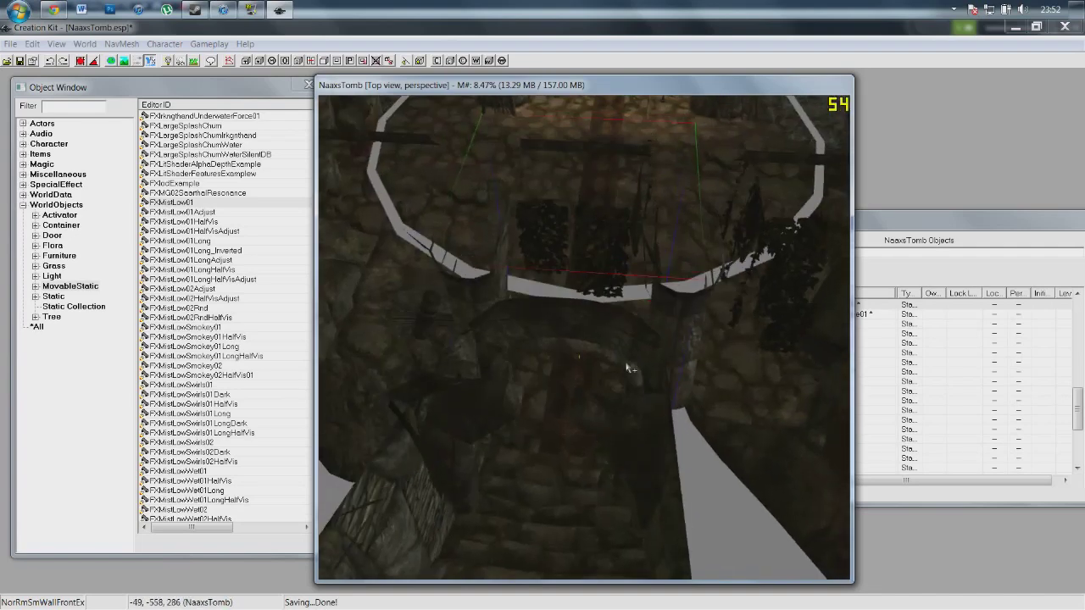
pyautogui.press('d')
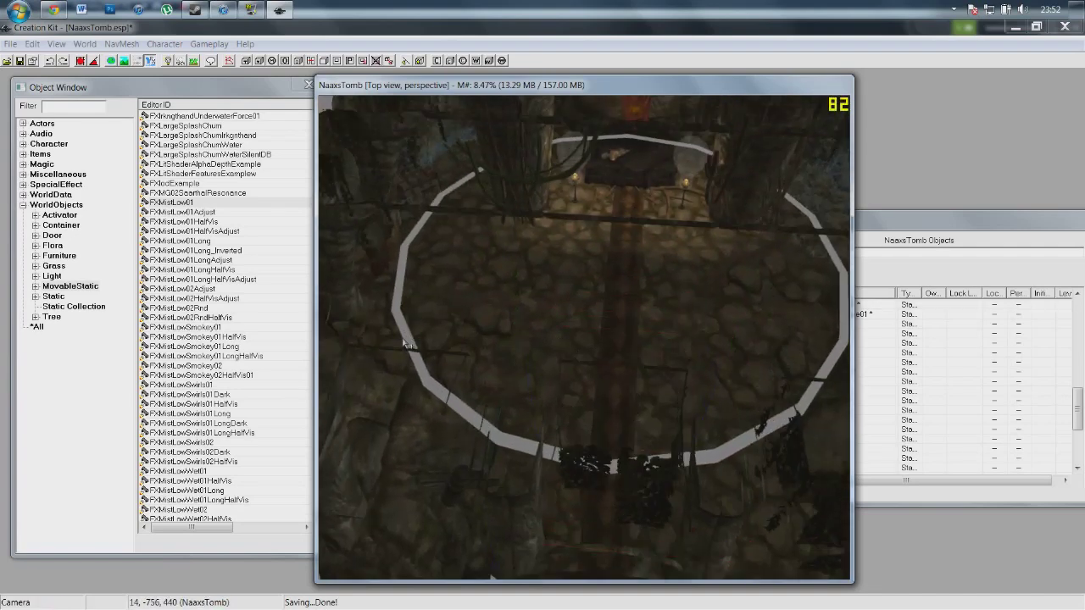
pyautogui.click(408, 340)
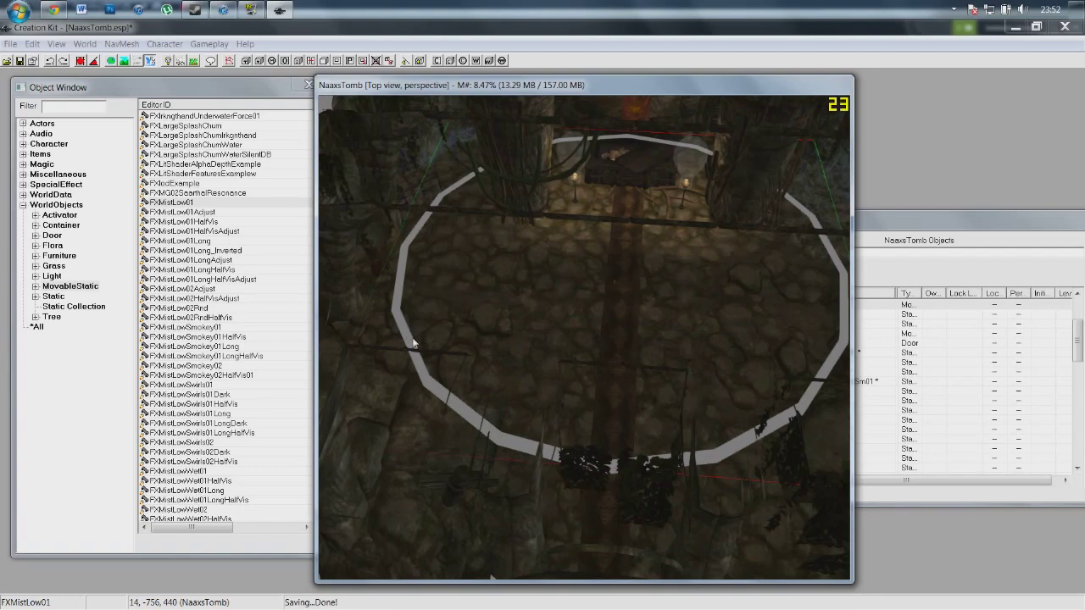
pyautogui.moveTo(414, 343); pyautogui.dragTo(475, 343)
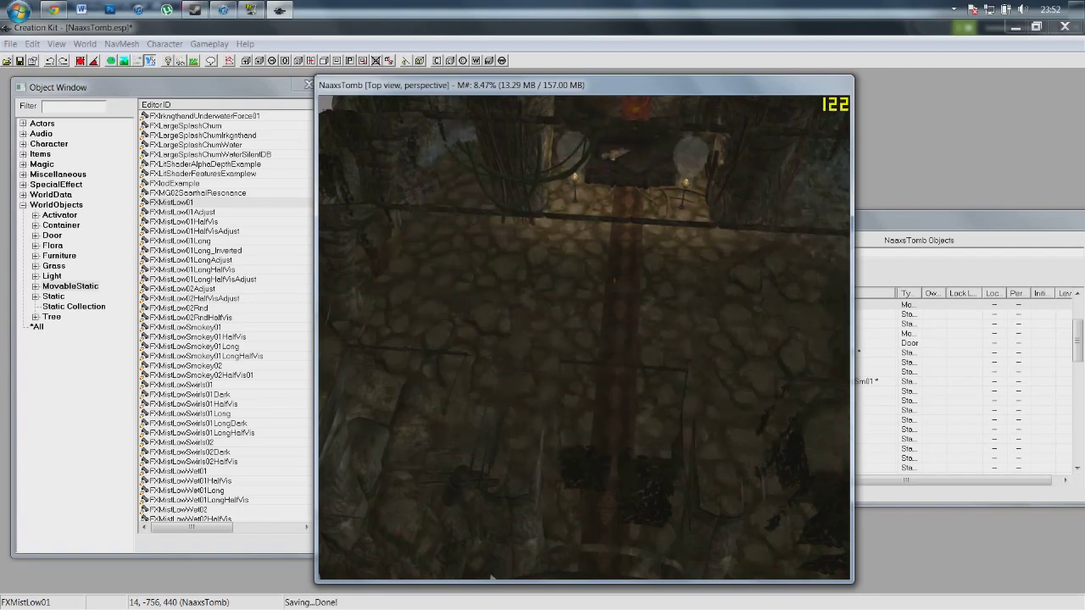
# Examine the enlarged mist from the doorway, along the carpet, at floor level by the candle stands and from above.
pyautogui.keyDown('shift'); pyautogui.moveTo(409, 330); pyautogui.dragTo(414, 281, button='middle'); pyautogui.keyUp('shift')
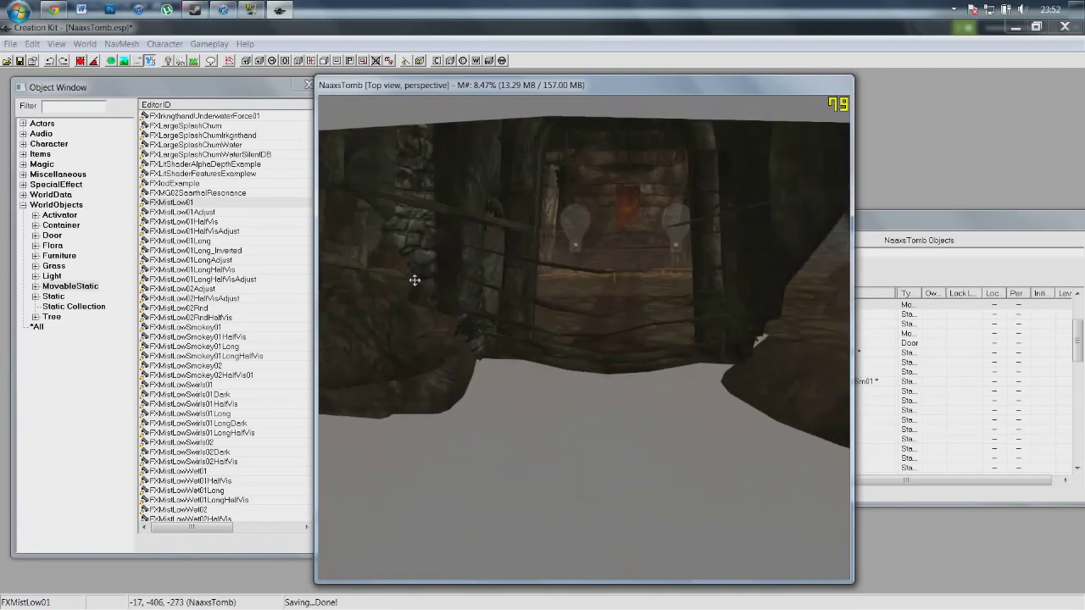
pyautogui.scroll(10, 414, 280)
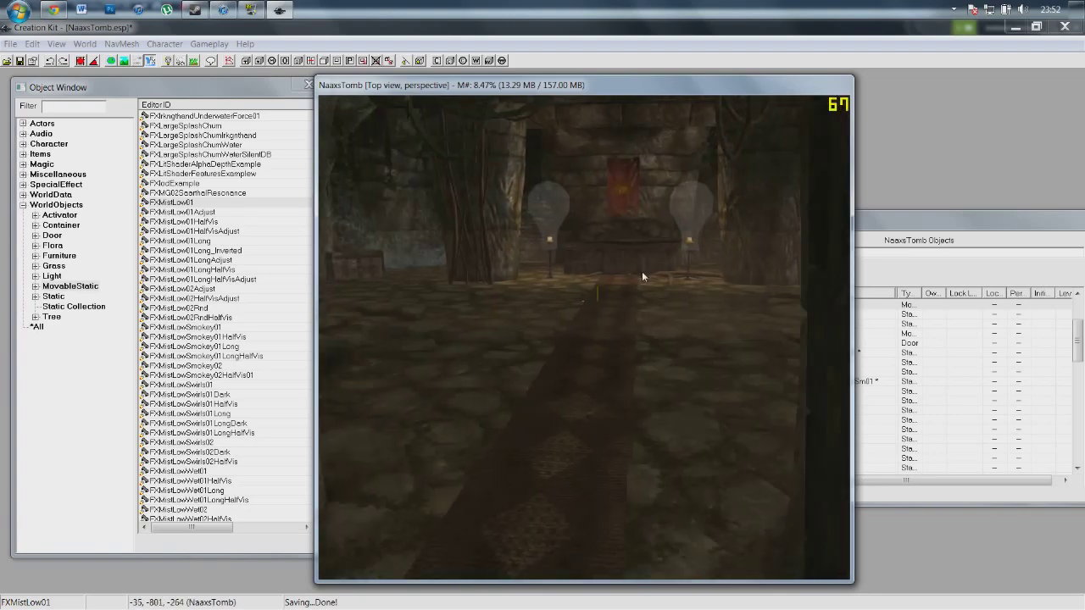
pyautogui.scroll(5, 627, 305)
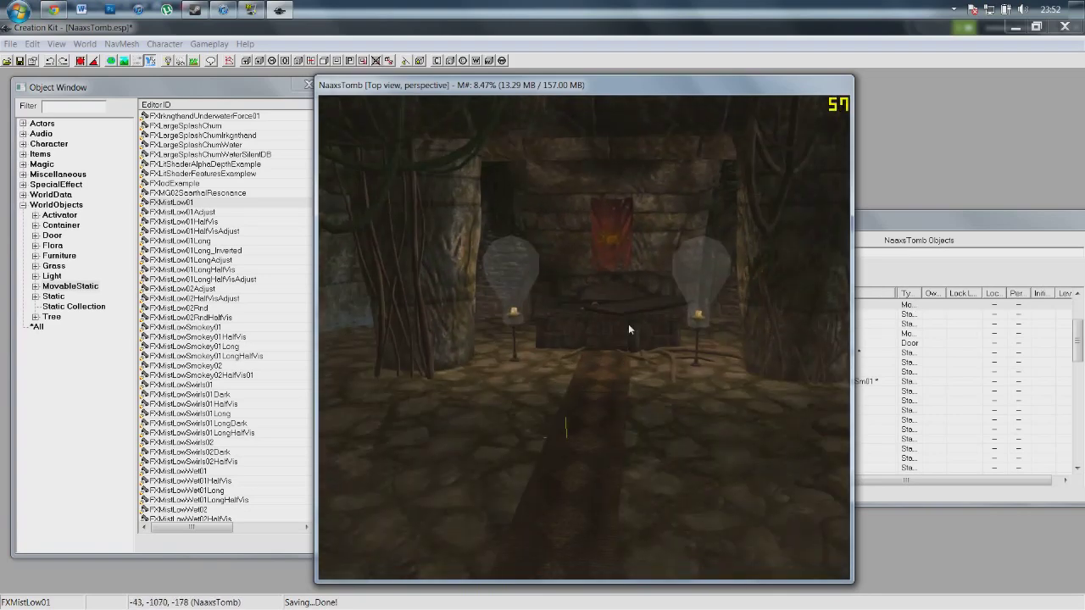
pyautogui.scroll(4, 629, 326)
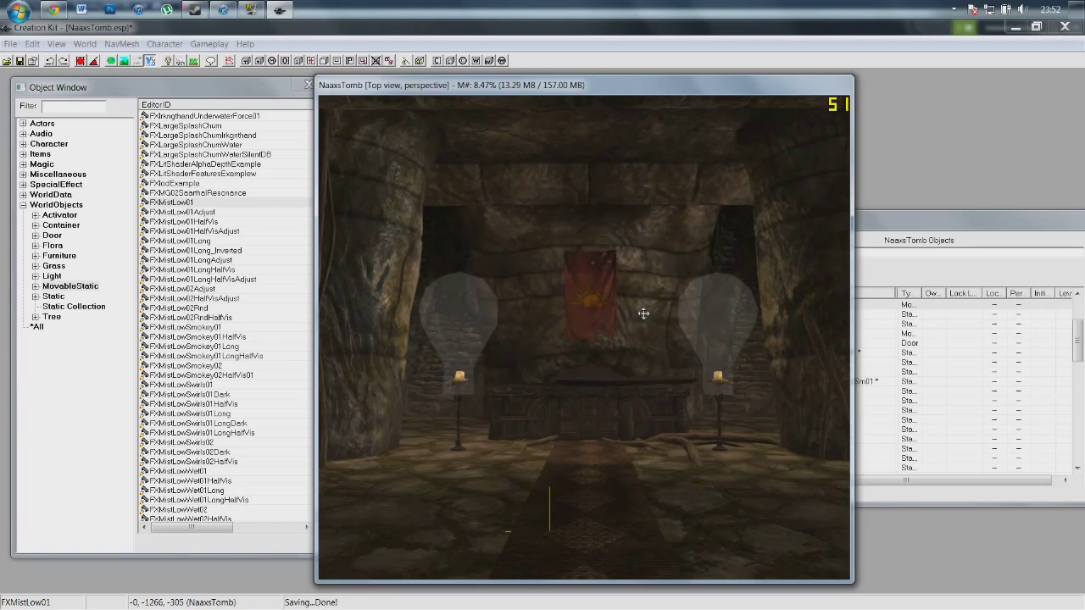
pyautogui.scroll(6, 643, 313)
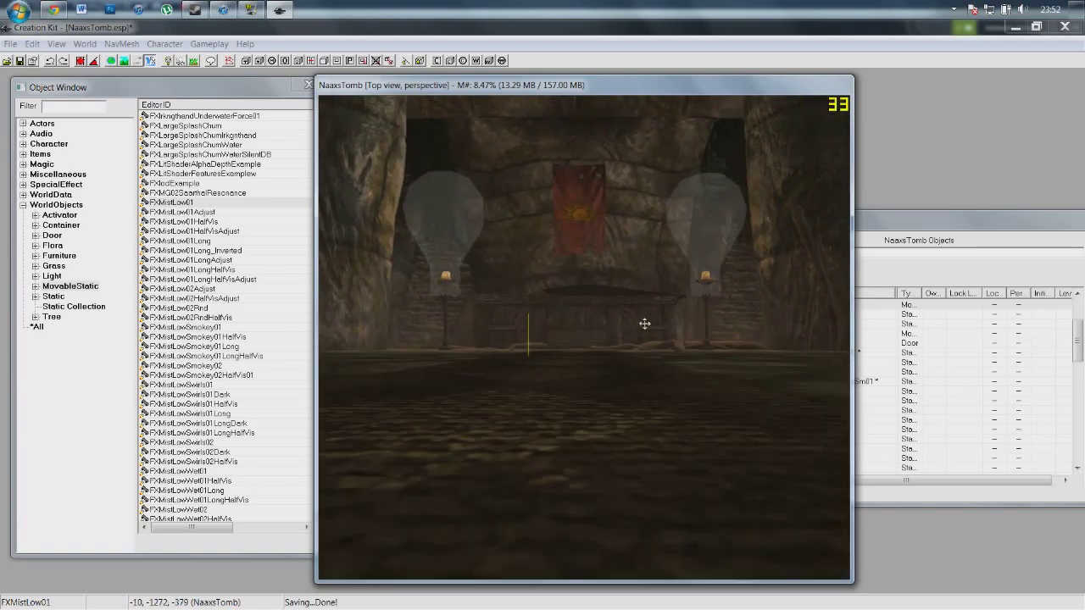
pyautogui.keyDown('shift'); pyautogui.moveTo(644, 324); pyautogui.dragTo(644, 336, button='middle'); pyautogui.keyUp('shift')
pyautogui.scroll(-5, 643, 341)
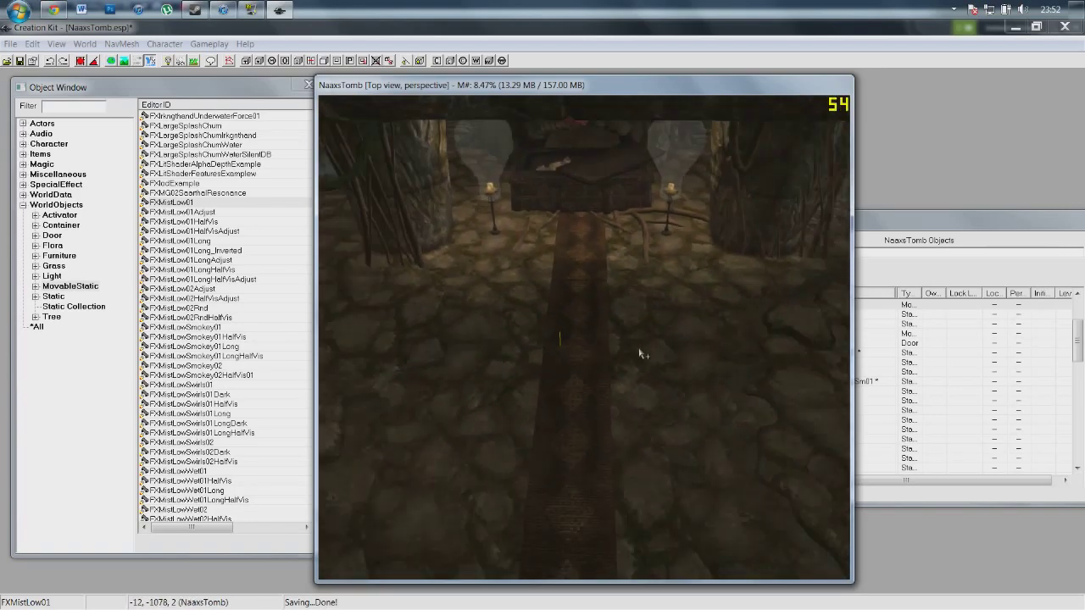
pyautogui.scroll(-5, 640, 354)
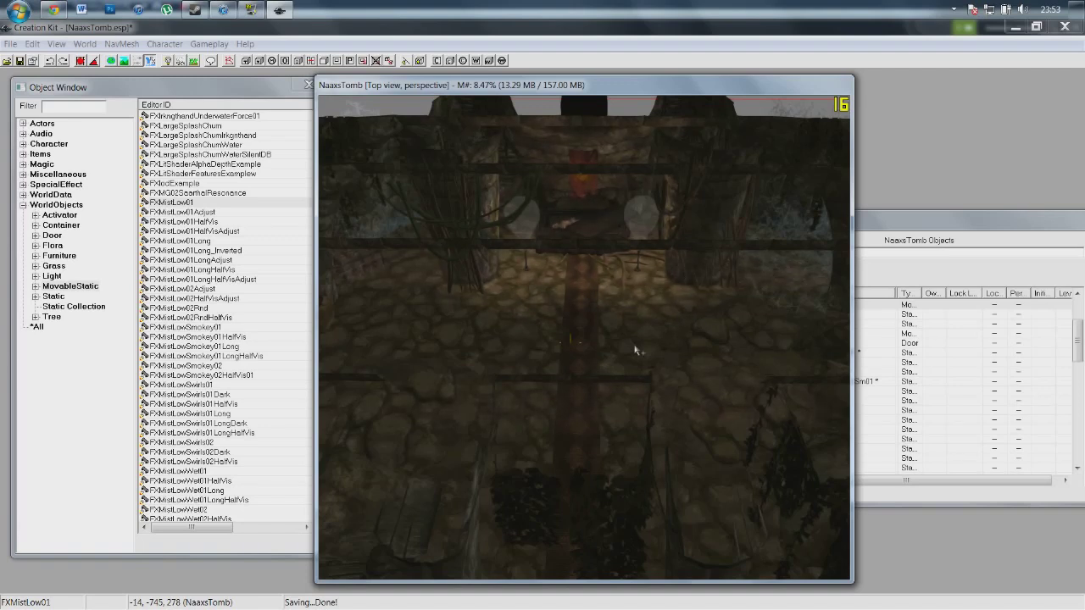
# Filter the MovableStatic objects by "pool" and place a MineralPoolBigWater01 in the middle of the tomb floor.
pyautogui.click(59, 88)
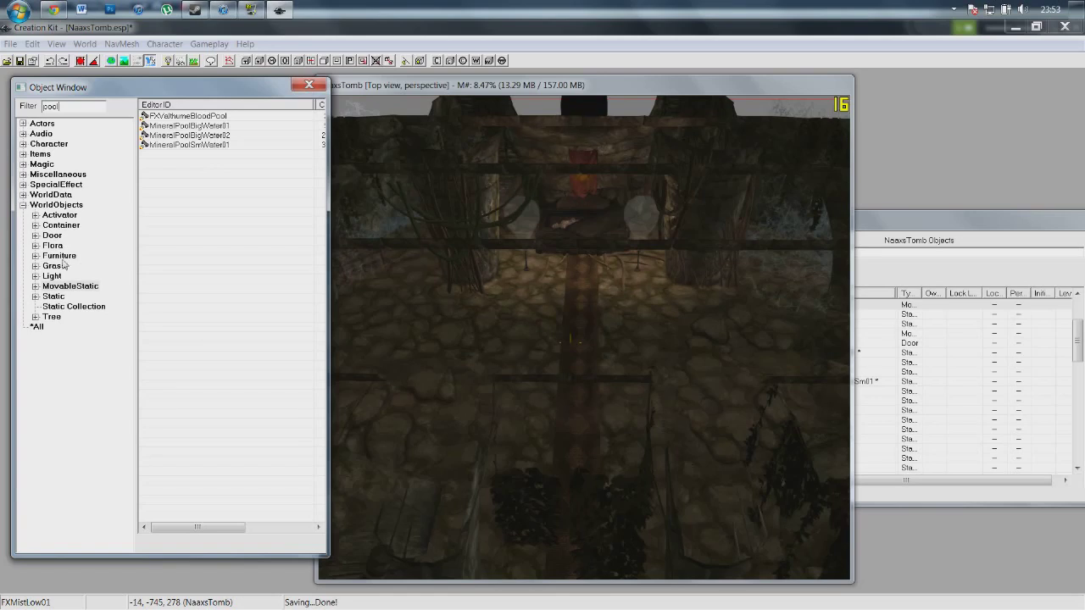
pyautogui.click(487, 312)
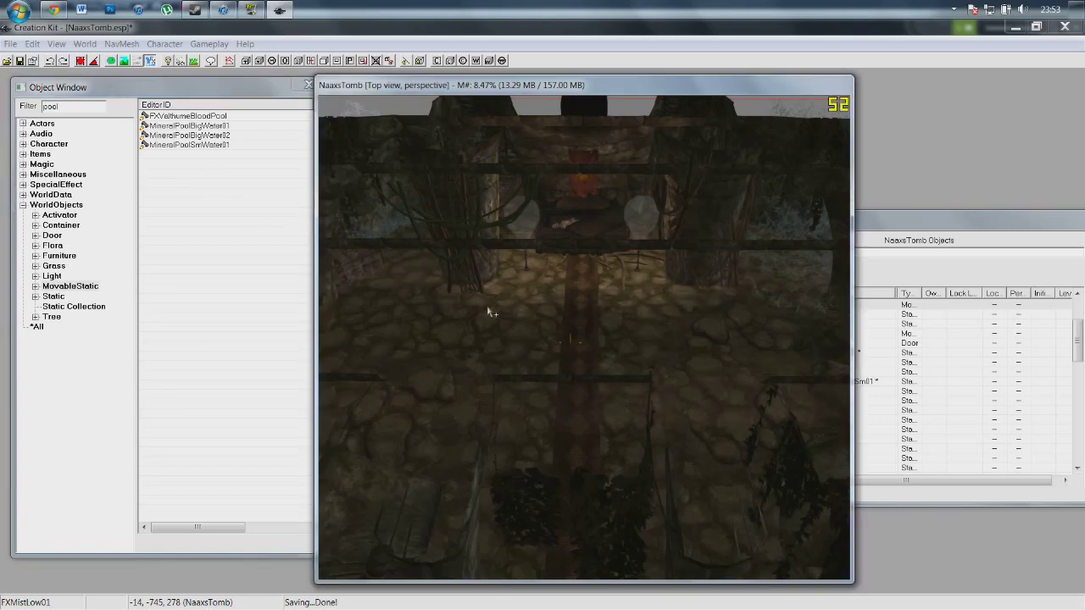
pyautogui.scroll(-2, 486, 311)
pyautogui.moveTo(173, 127); pyautogui.dragTo(614, 378)
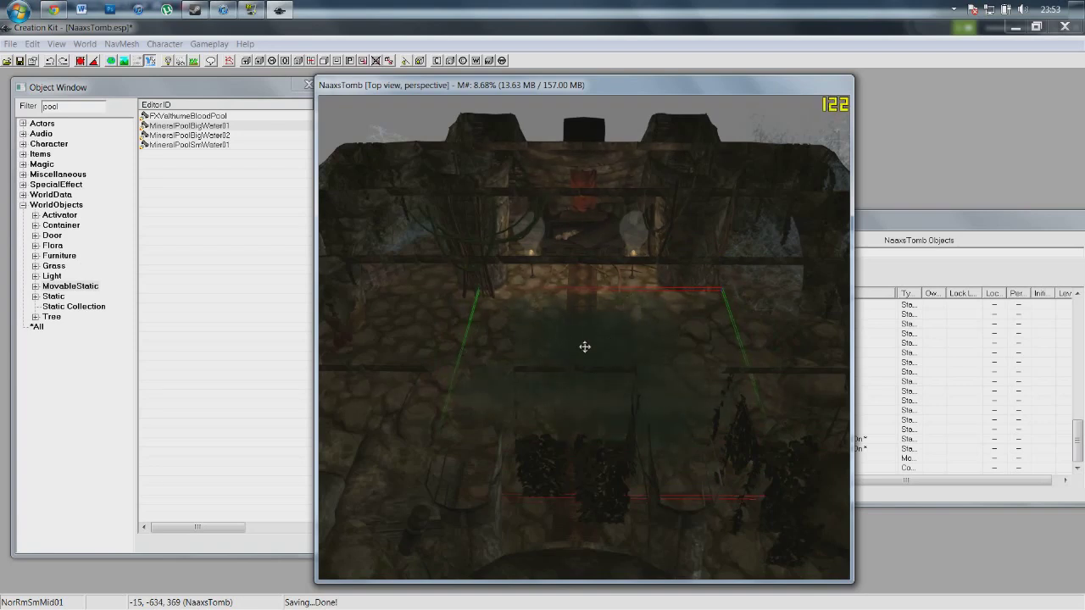
# Enlarge the MineralPoolBigWater01 water so that it floods the entire tomb floor.
pyautogui.moveTo(602, 347); pyautogui.dragTo(658, 297)
pyautogui.scroll(-3, 640, 279)
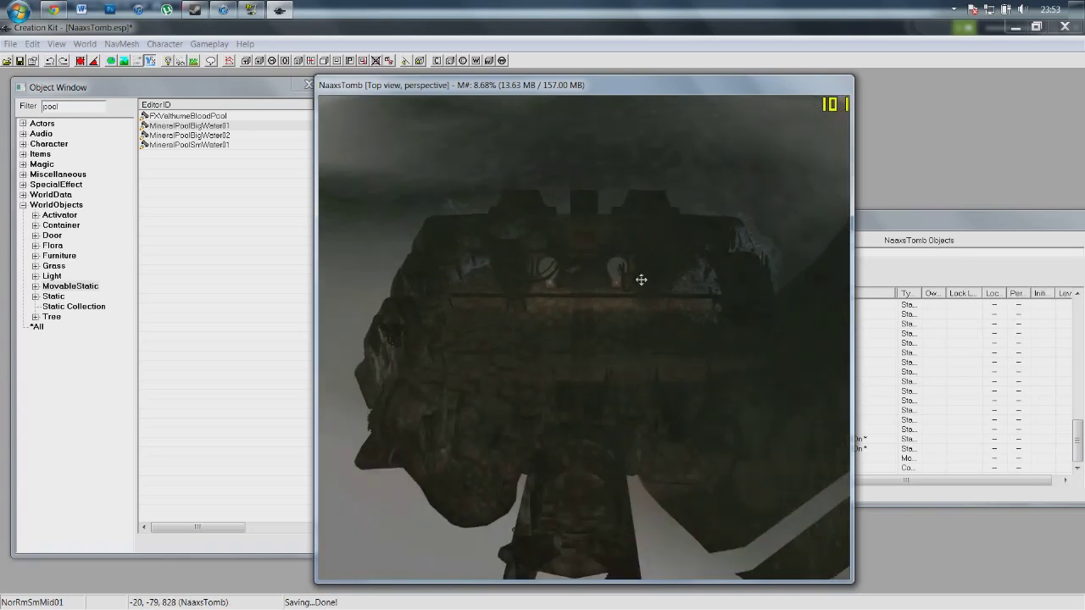
pyautogui.scroll(-3, 642, 280)
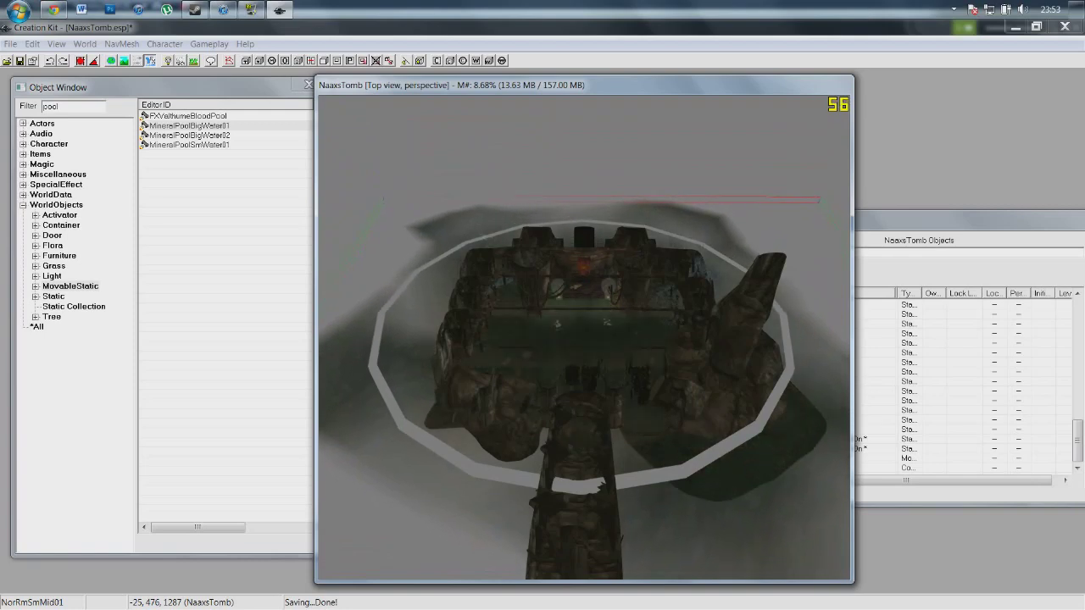
# Examine the flooded room from several sides, including the water around the candle stands and sarcophagus.
pyautogui.scroll(10, 618, 303)
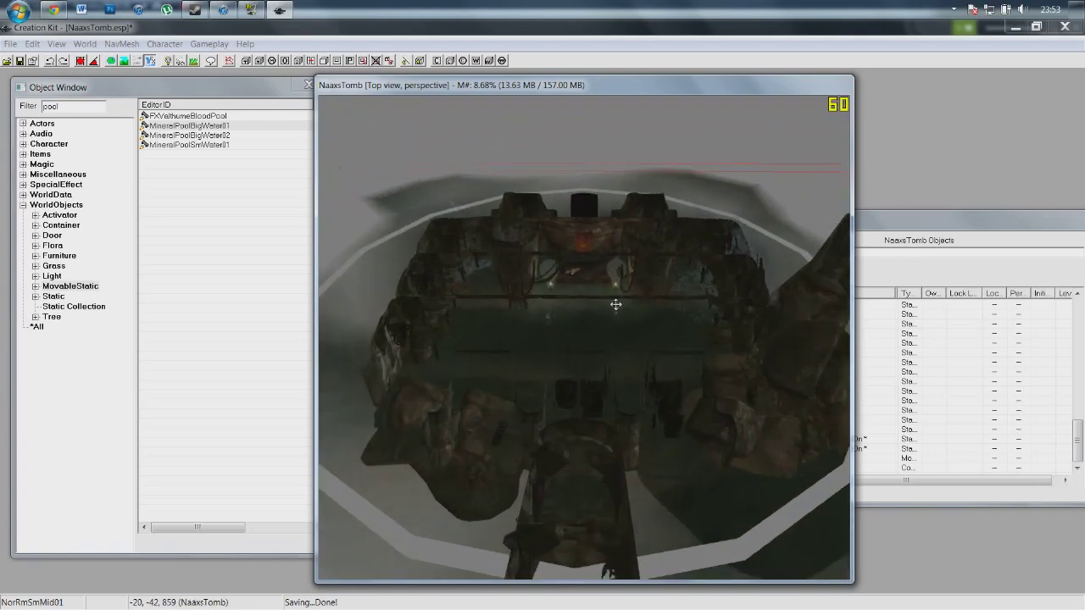
pyautogui.keyDown('shift'); pyautogui.moveTo(612, 299); pyautogui.dragTo(632, 283, button='middle'); pyautogui.keyUp('shift')
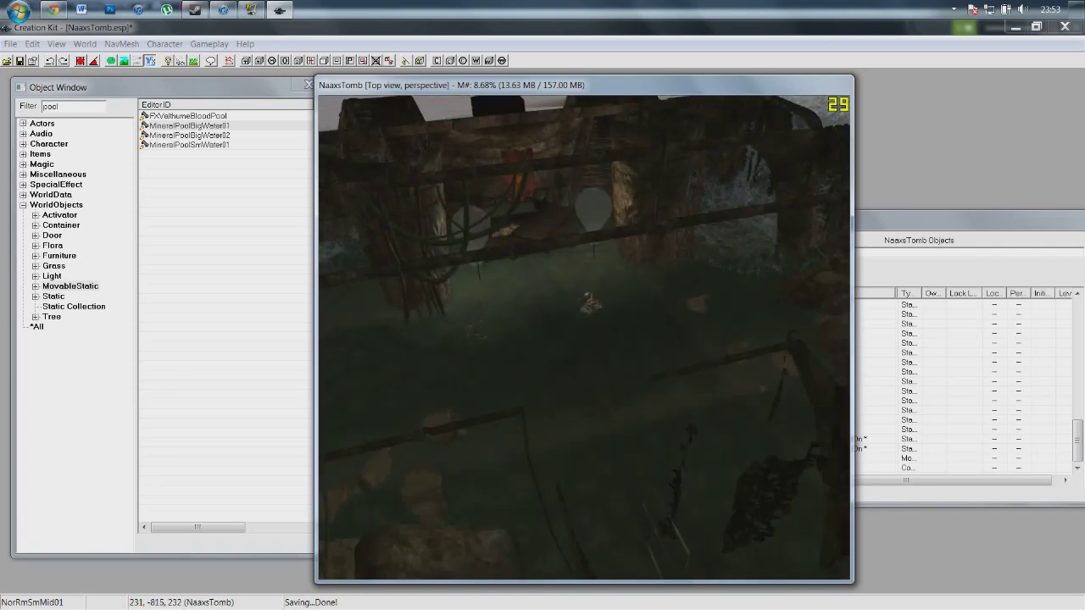
pyautogui.moveTo(632, 283); pyautogui.dragTo(430, 315, button='middle')
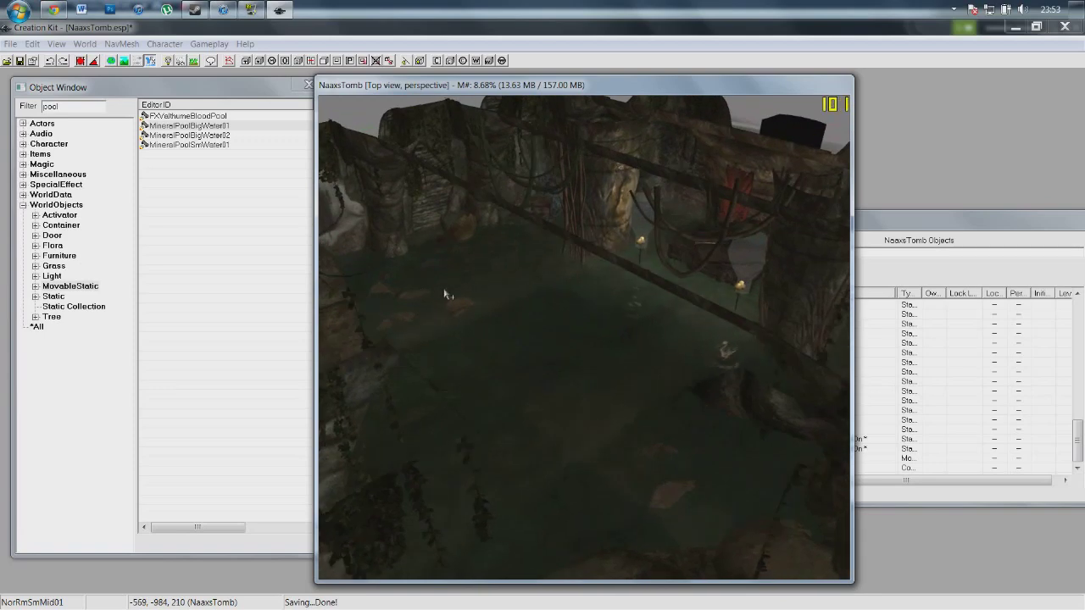
pyautogui.moveTo(477, 274); pyautogui.dragTo(559, 303, button='middle')
pyautogui.scroll(5, 559, 292)
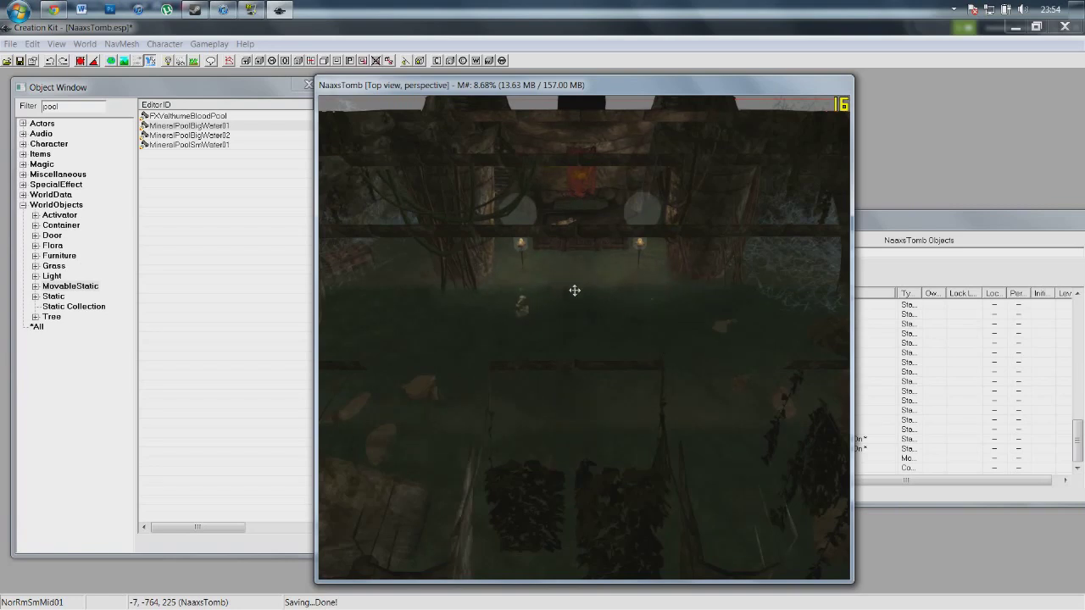
pyautogui.scroll(3, 574, 288)
pyautogui.scroll(-3, 574, 277)
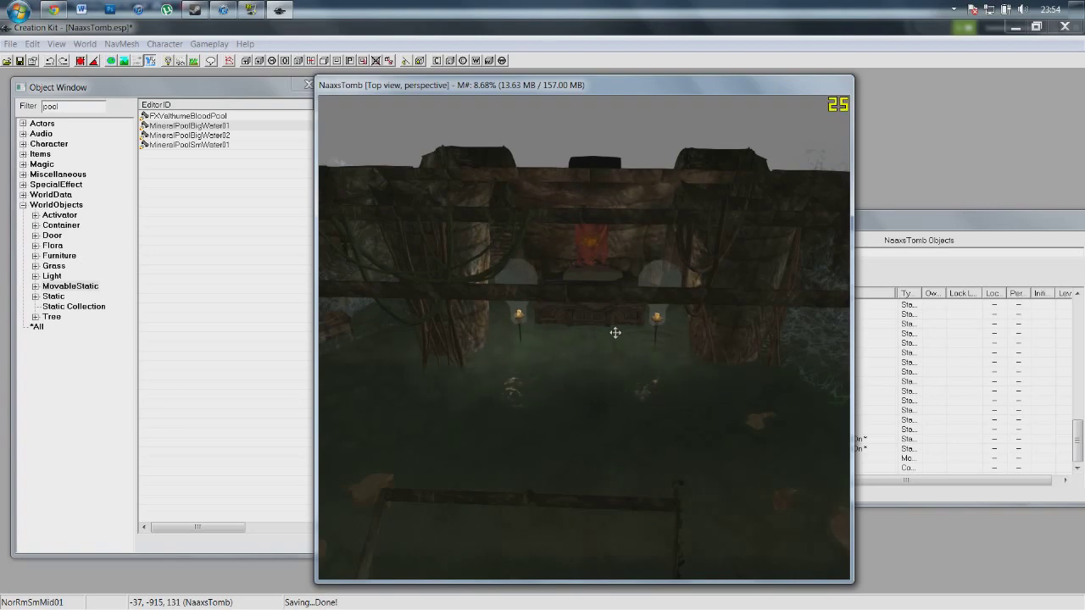
pyautogui.scroll(-5, 671, 274)
pyautogui.scroll(-3, 678, 298)
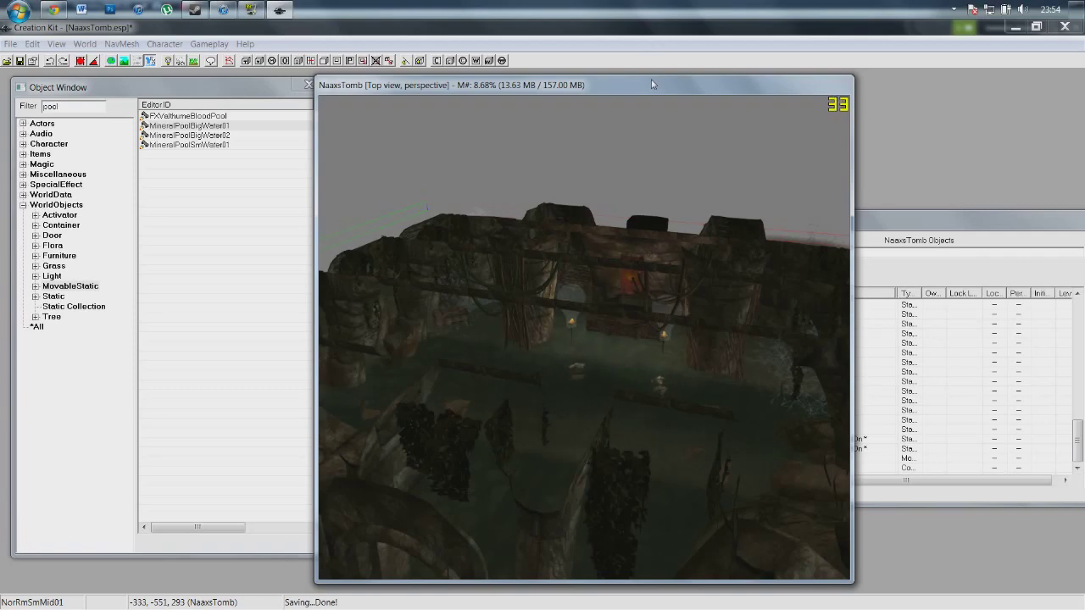
# Open the NaaxsTomb interior cell for editing and bring up its lighting settings.
pyautogui.moveTo(649, 93); pyautogui.dragTo(561, 89)
pyautogui.click(878, 226)
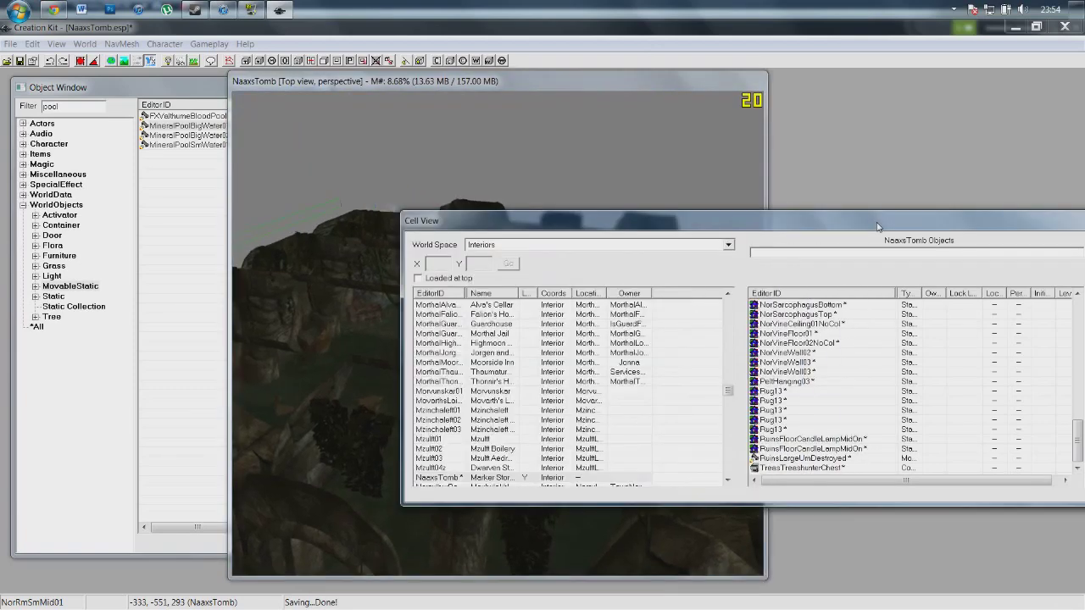
pyautogui.moveTo(854, 217); pyautogui.dragTo(869, 185)
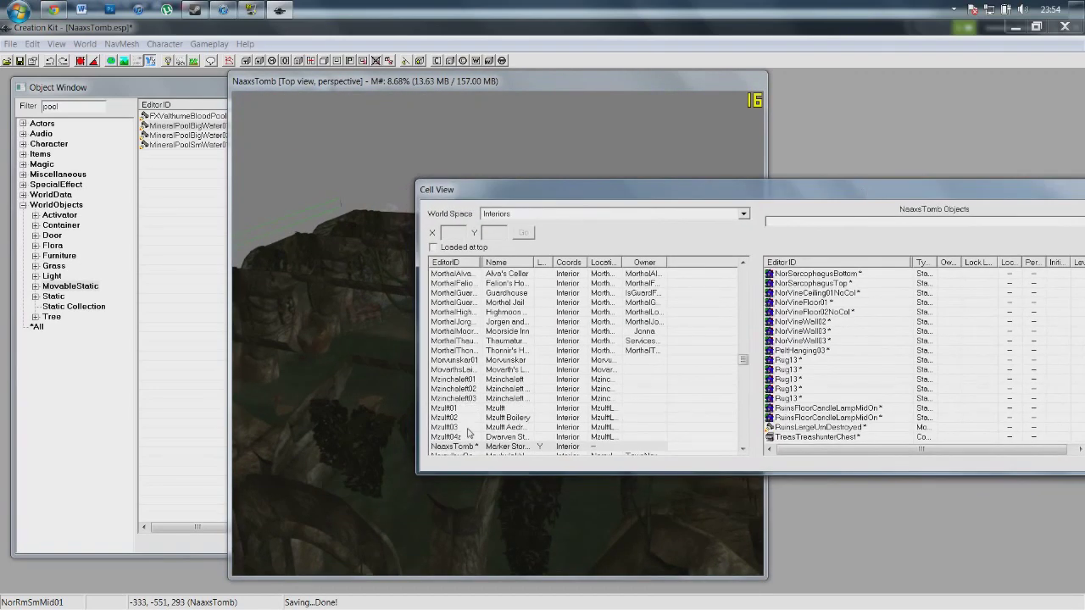
pyautogui.click(488, 447)
pyautogui.rightClick(529, 447)
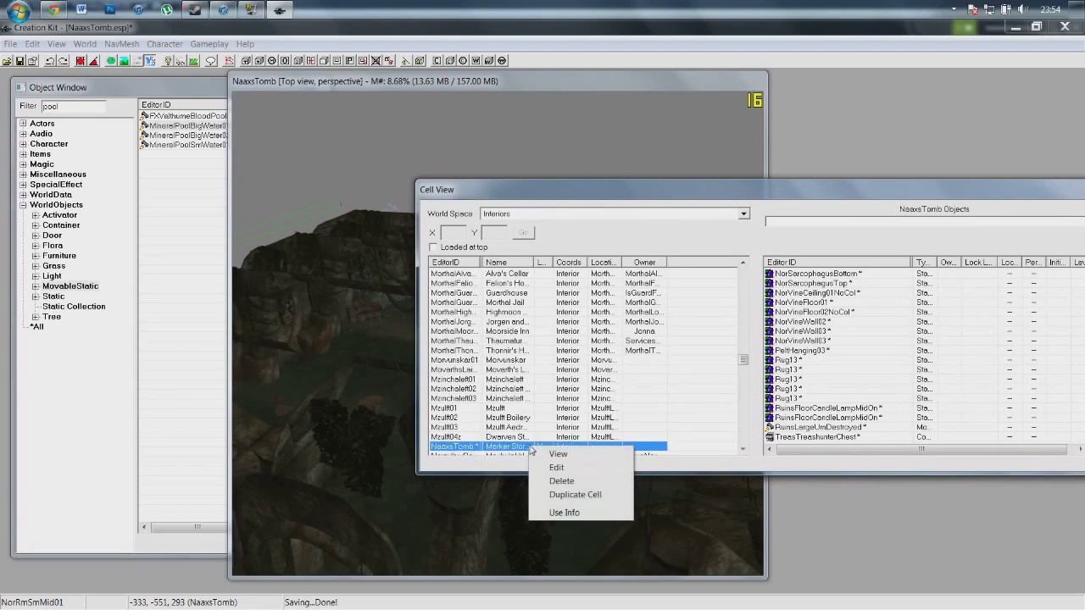
pyautogui.click(556, 468)
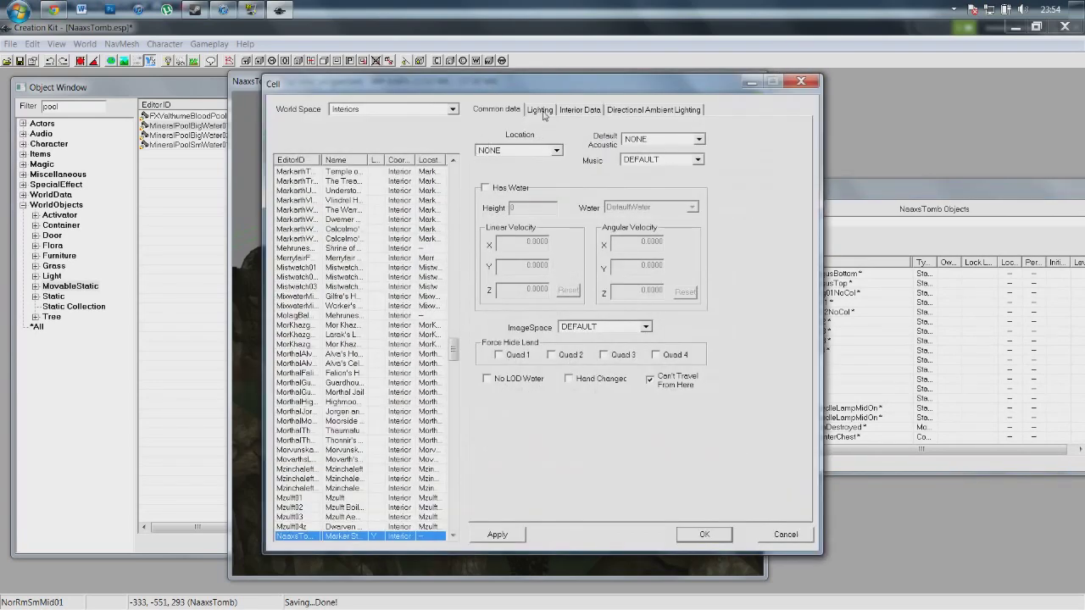
pyautogui.click(541, 111)
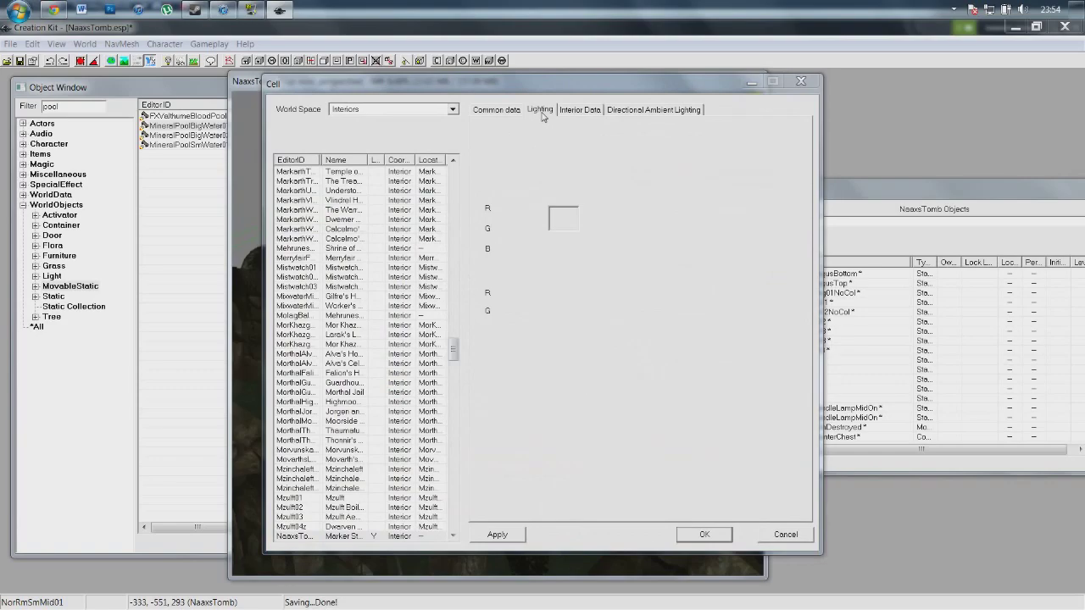
pyautogui.moveTo(525, 84); pyautogui.dragTo(634, 79)
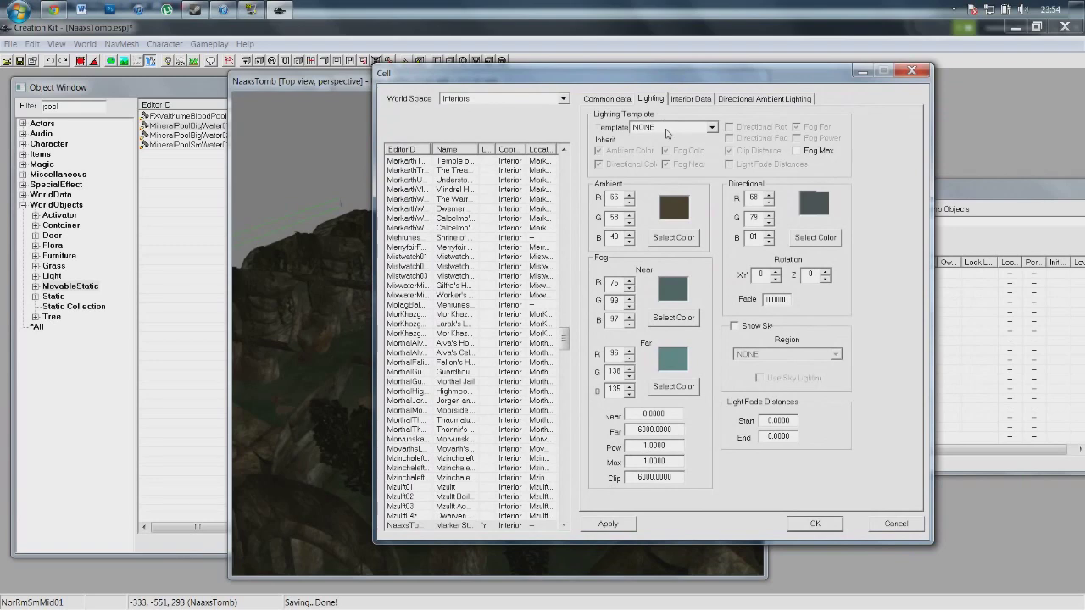
# Assign the BleakFallsBarrowClose lighting template to the NaaxsTomb cell and confirm the cell settings.
pyautogui.click(667, 130)
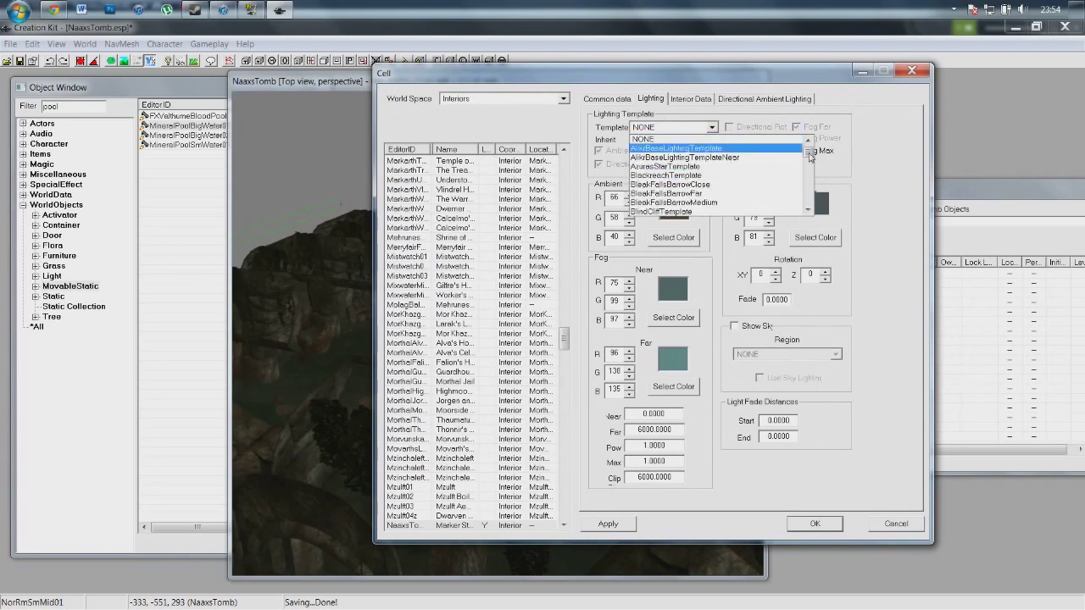
pyautogui.moveTo(808, 155)
pyautogui.mouseDown()
pyautogui.moveTo(810, 200)
pyautogui.moveTo(805, 155)
pyautogui.mouseUp()
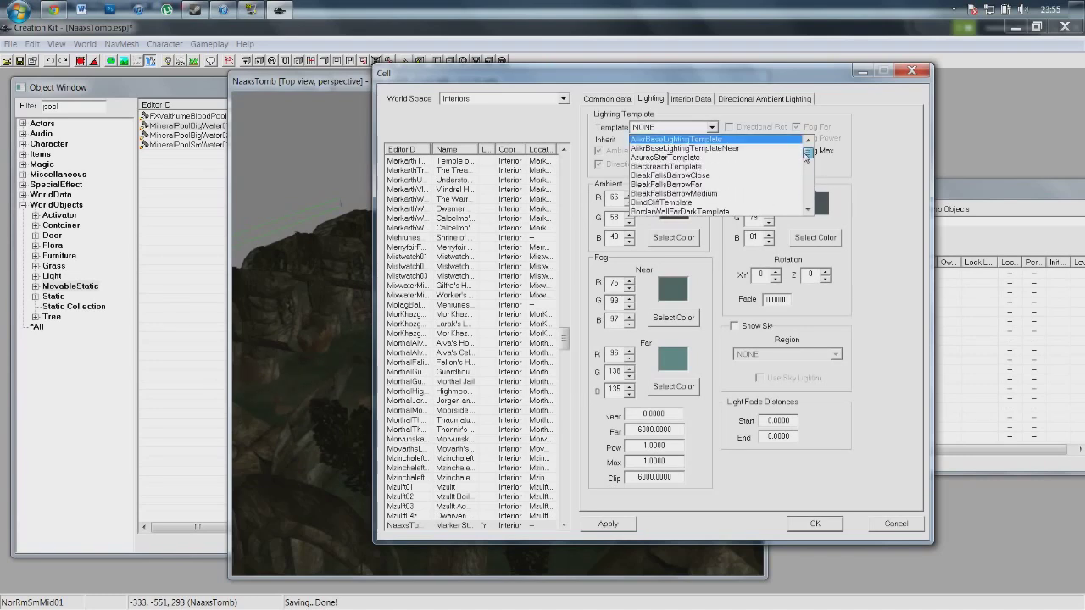
pyautogui.click(733, 177)
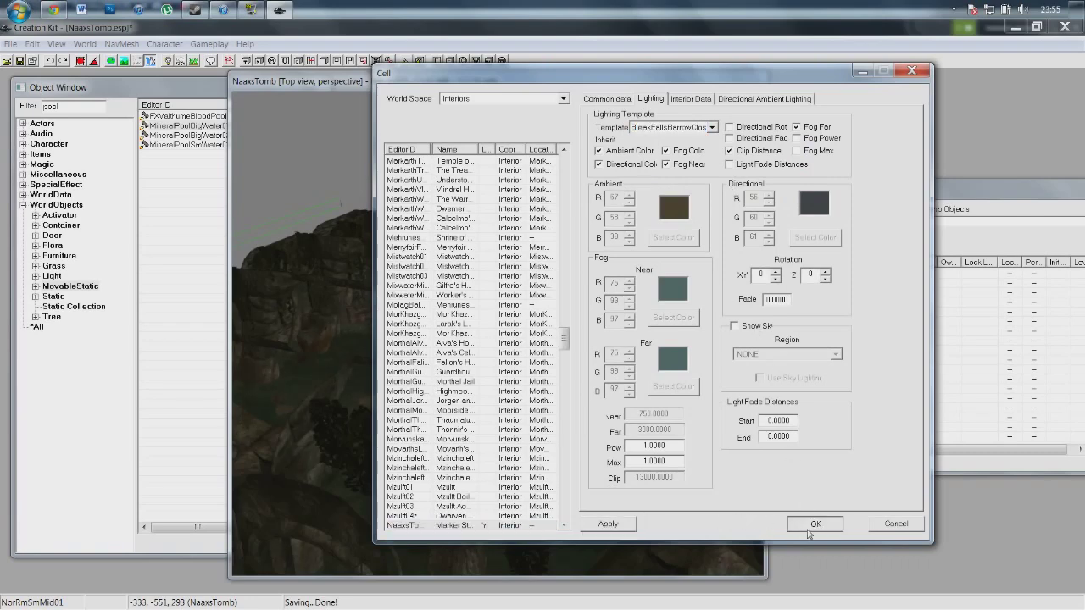
pyautogui.click(814, 523)
# Clear the view of the tomb and examine the lighting around the candle stands, pillars and hanging banner.
pyautogui.moveTo(697, 194); pyautogui.dragTo(904, 342)
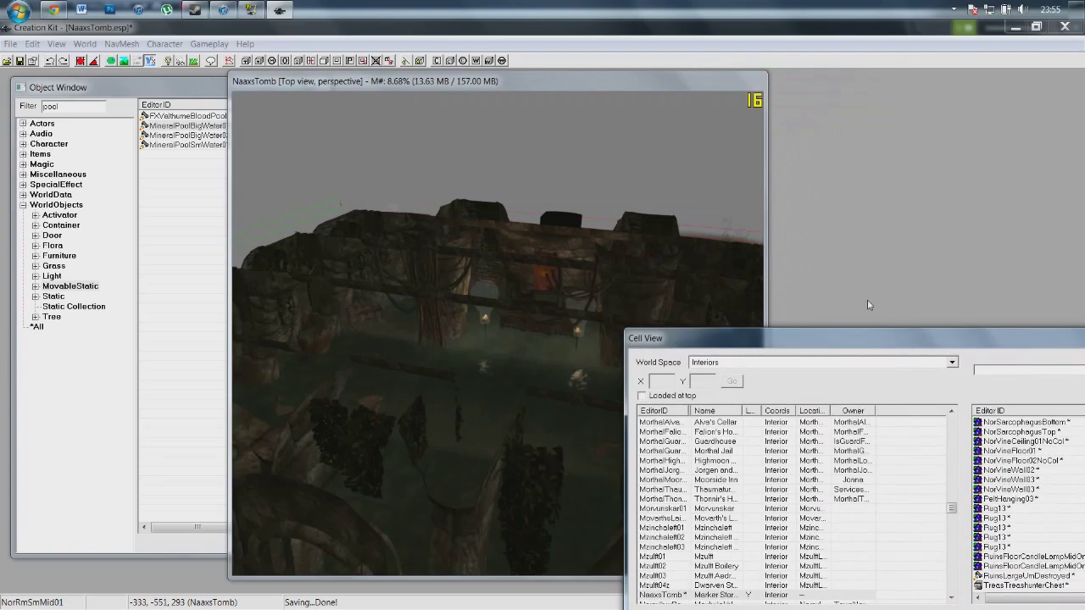
pyautogui.click(615, 194)
pyautogui.scroll(3, 608, 243)
pyautogui.scroll(10, 609, 245)
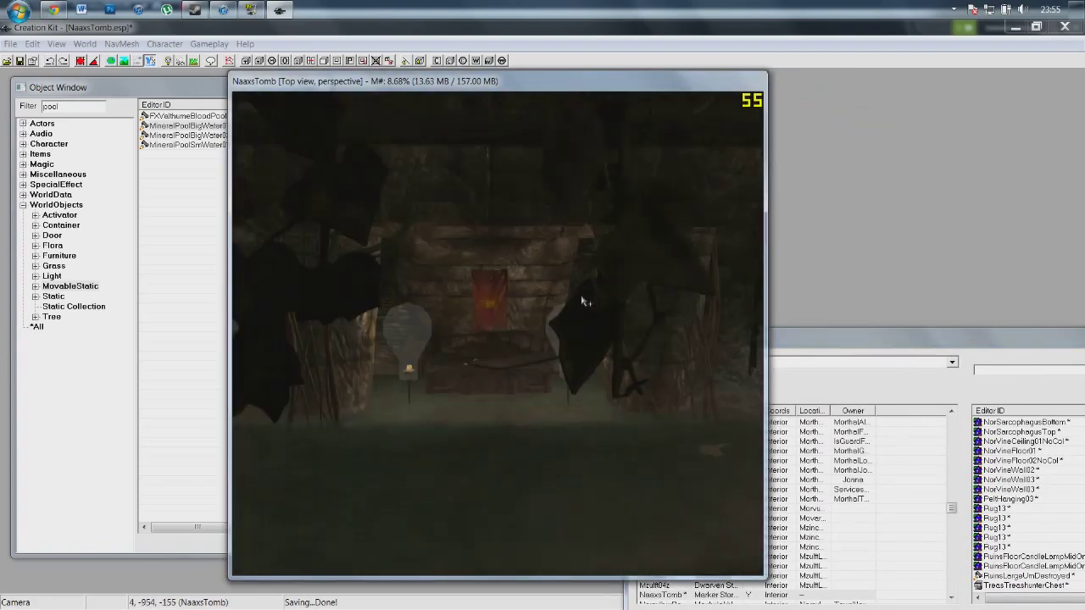
pyautogui.scroll(5, 560, 301)
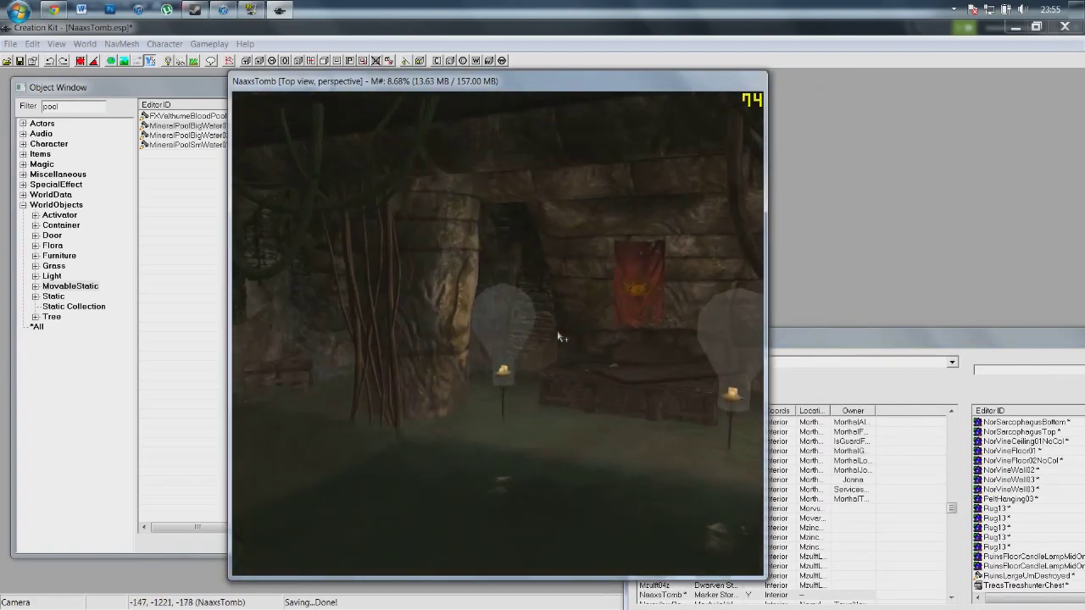
# Reopen the NaaxsTomb interior cell for editing and bring up its lighting settings beside the render view.
pyautogui.moveTo(835, 338); pyautogui.dragTo(986, 136)
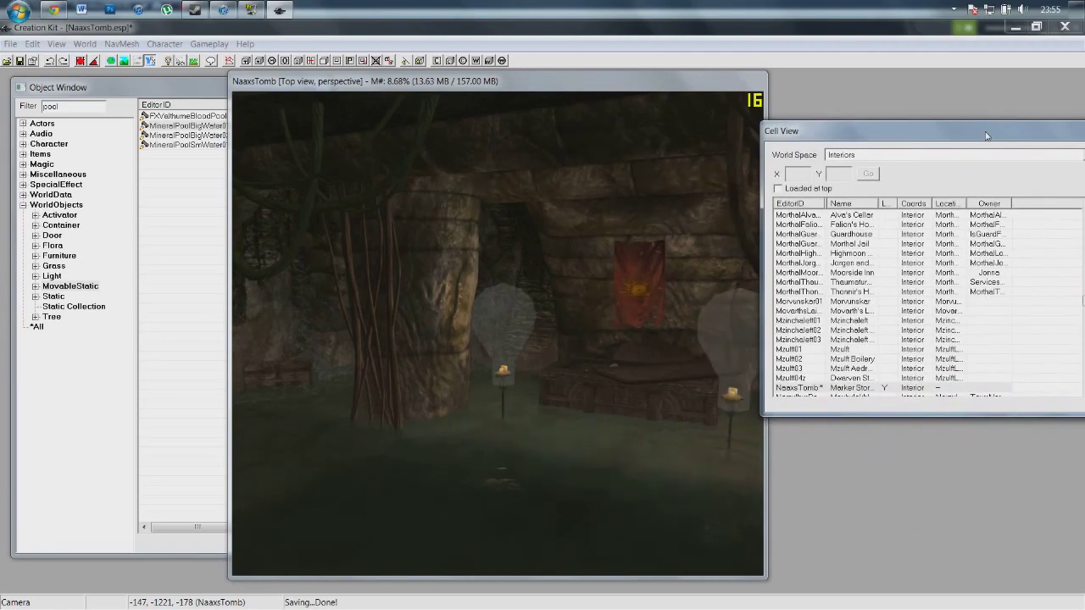
pyautogui.rightClick(836, 387)
pyautogui.click(856, 410)
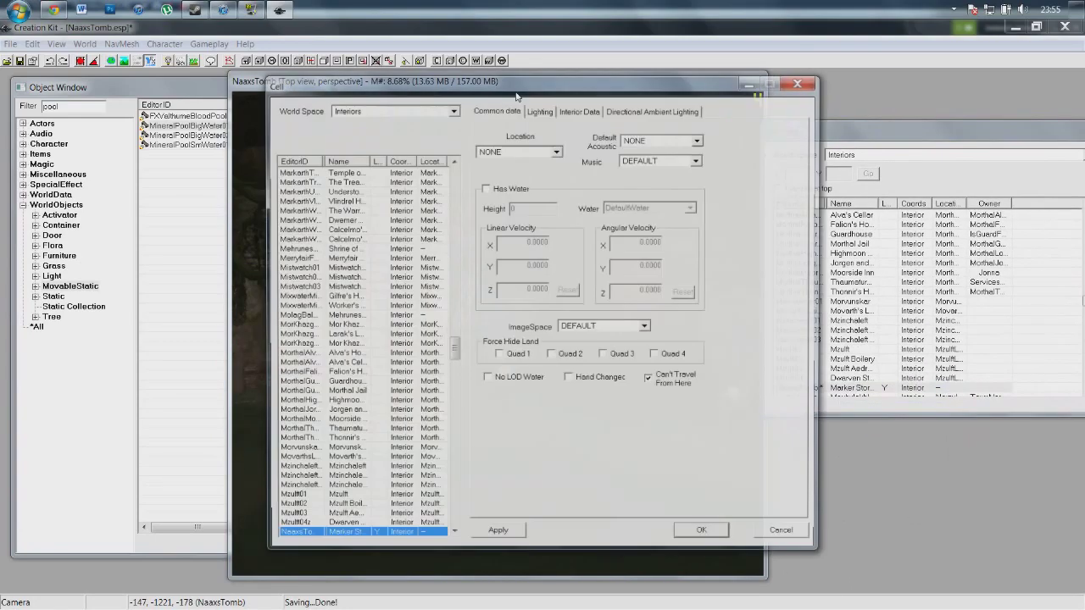
pyautogui.moveTo(516, 96); pyautogui.dragTo(986, 117)
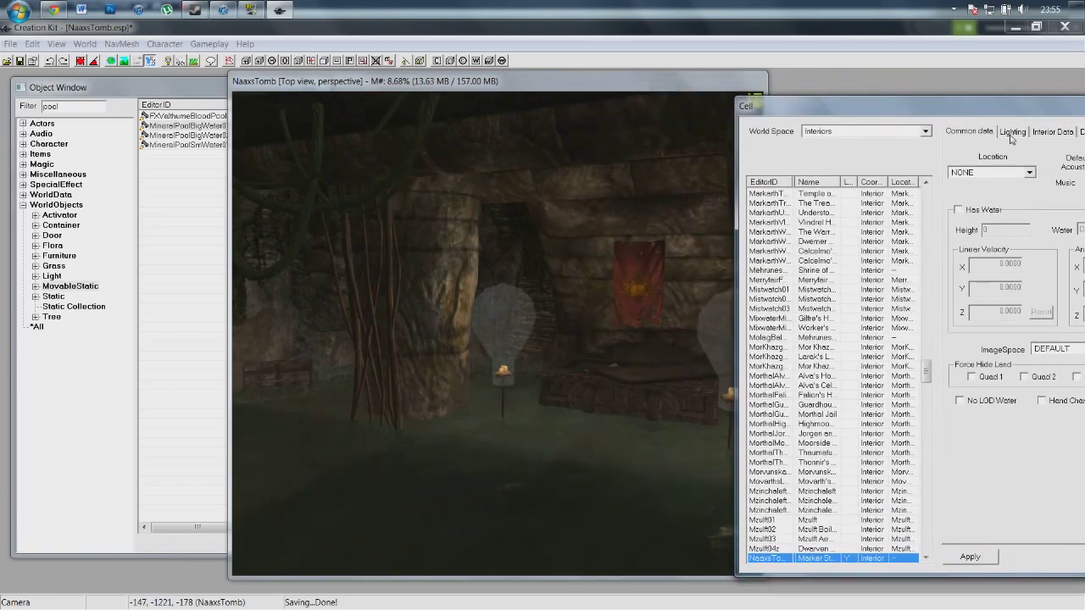
pyautogui.click(1011, 132)
# Assign the AzurasStarTemplate lighting template to the NaaxsTomb cell, apply it and confirm the cell settings.
pyautogui.click(1017, 160)
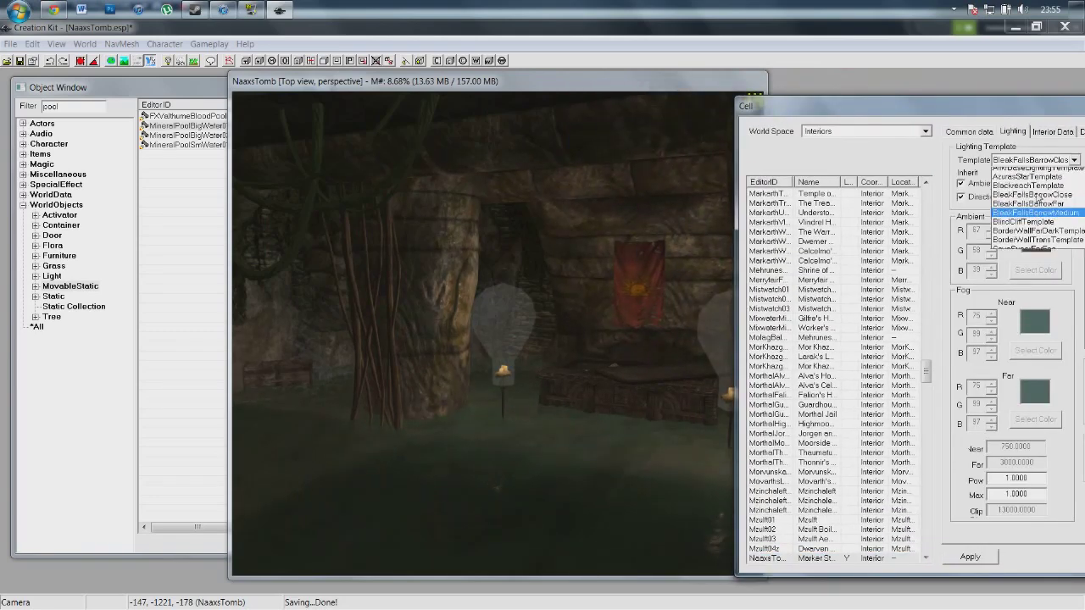
pyautogui.scroll(2, 1039, 197)
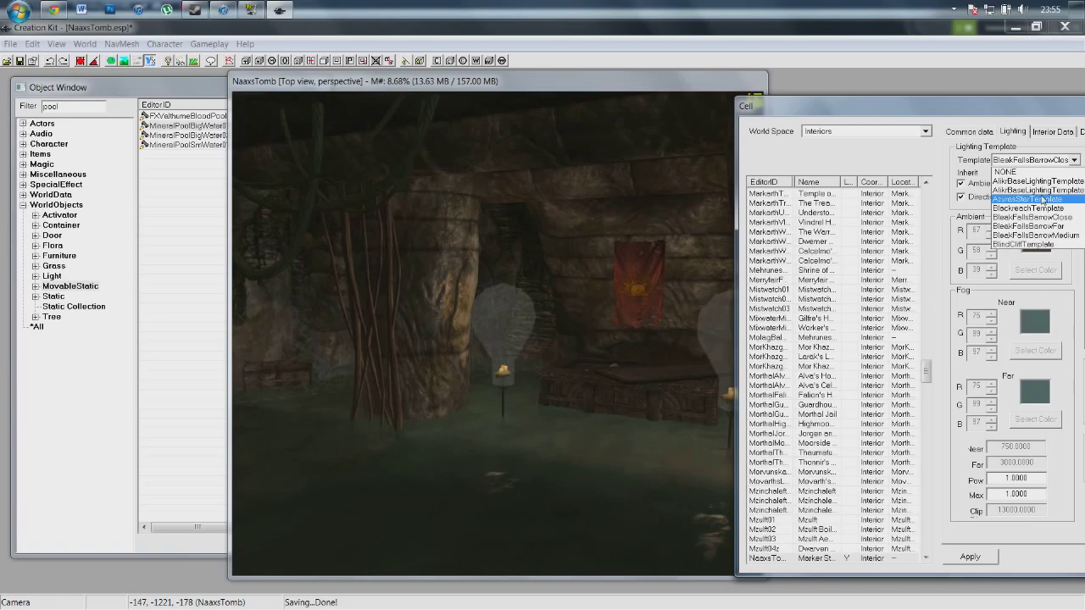
pyautogui.click(1042, 200)
pyautogui.moveTo(925, 107); pyautogui.dragTo(763, 59)
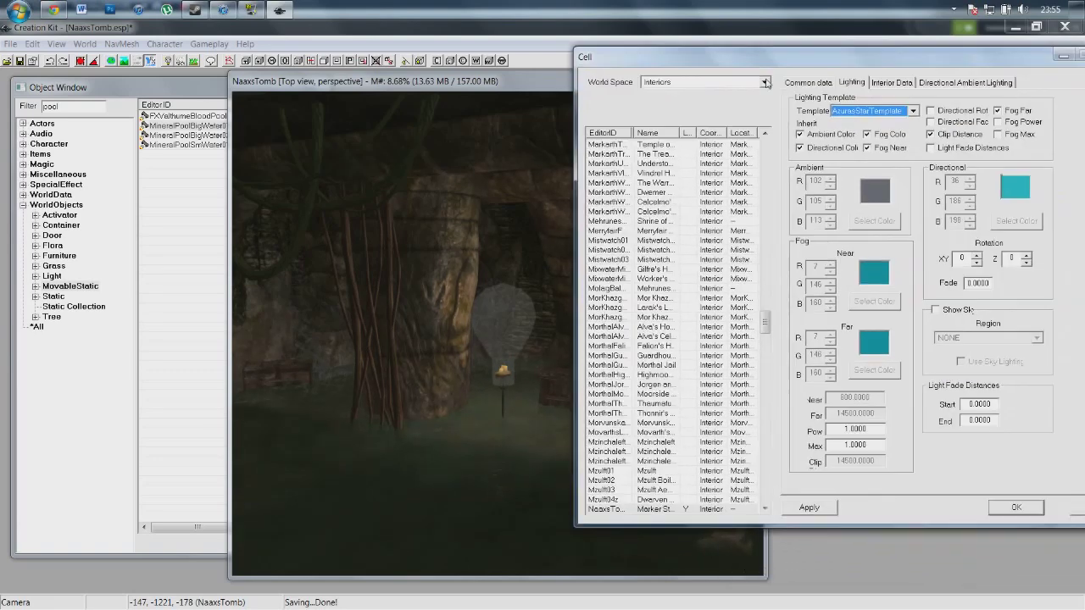
pyautogui.click(822, 509)
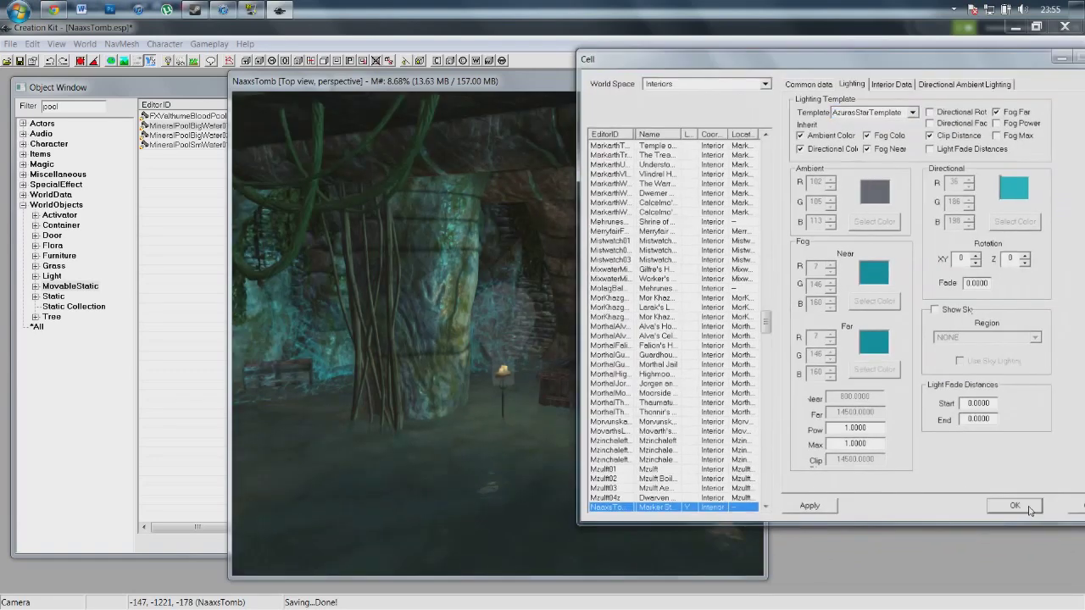
pyautogui.click(1017, 506)
# Examine the relit tomb from near and far, including the vine-covered pillars, sarcophagus and candle stands.
pyautogui.keyDown('shift'); pyautogui.moveTo(594, 426); pyautogui.dragTo(432, 301, button='middle'); pyautogui.keyUp('shift')
pyautogui.scroll(5, 626, 452)
pyautogui.scroll(-2, 620, 450)
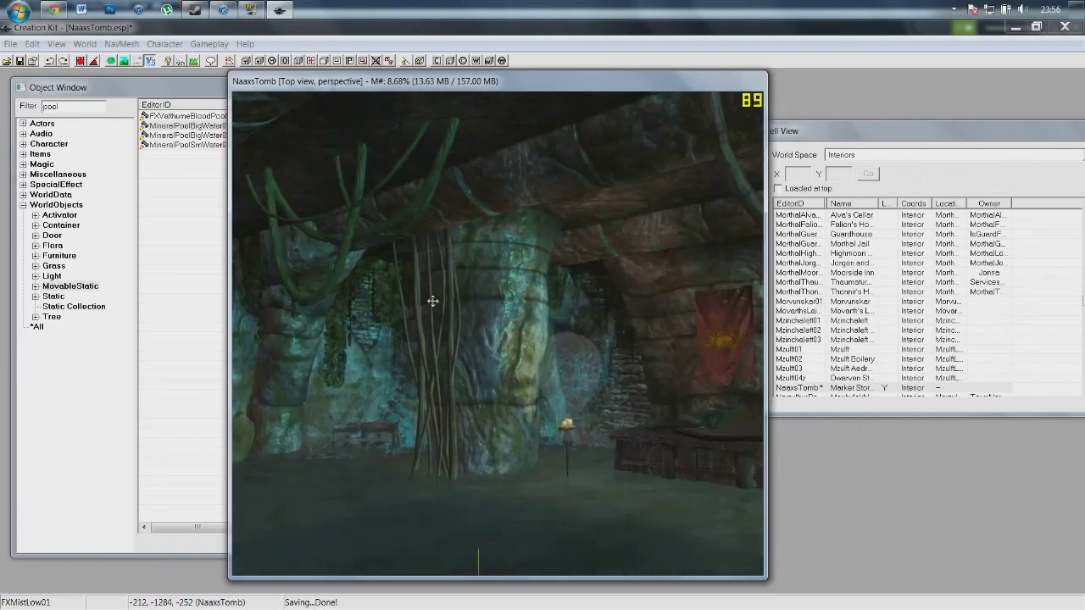
pyautogui.moveTo(487, 338); pyautogui.dragTo(574, 409, button='middle')
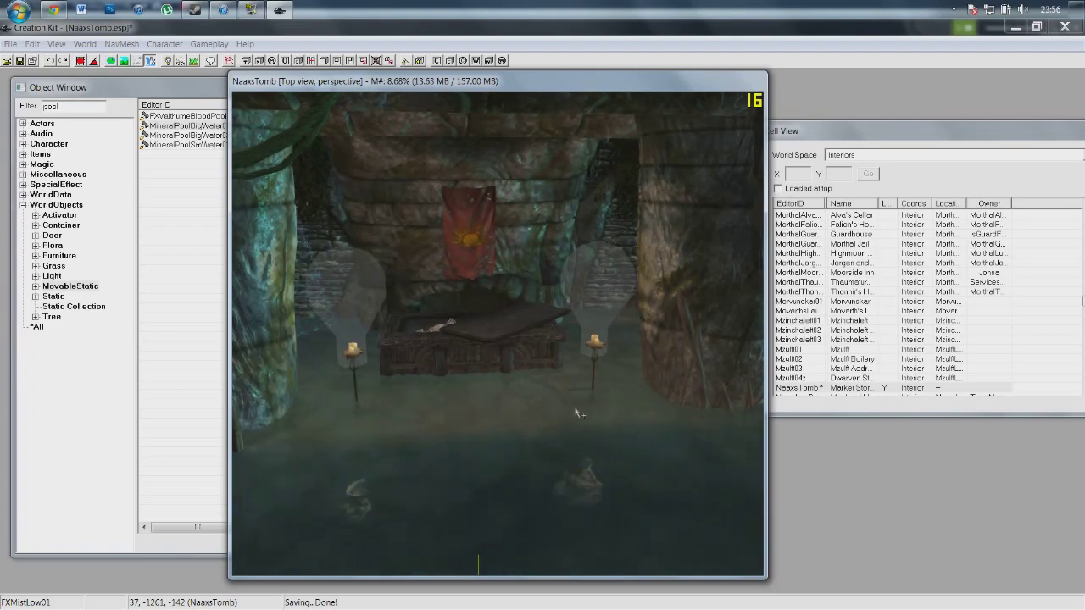
pyautogui.scroll(-2, 573, 406)
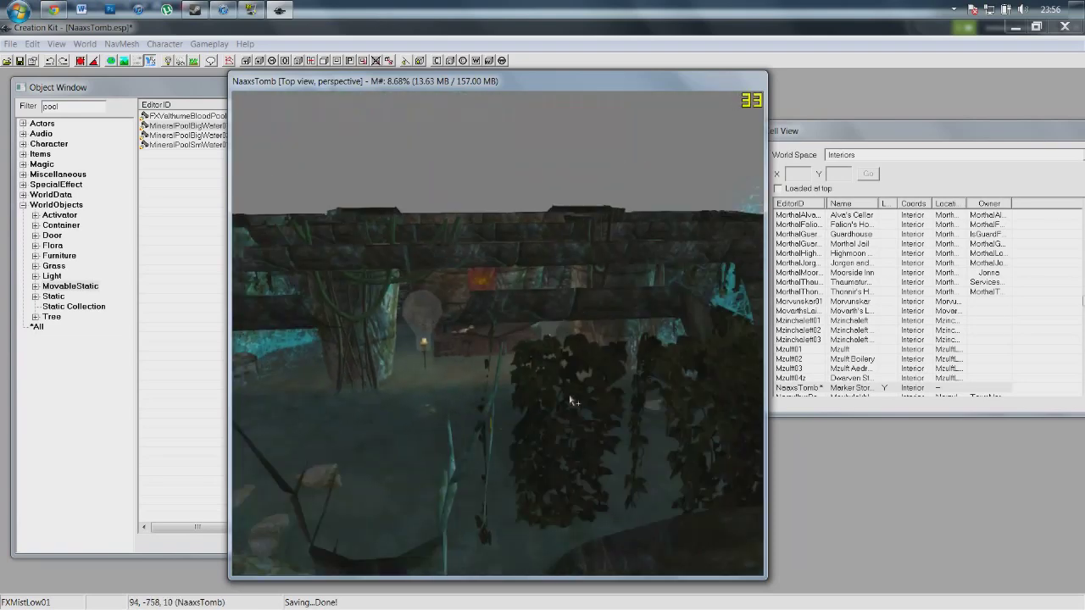
pyautogui.scroll(8, 569, 394)
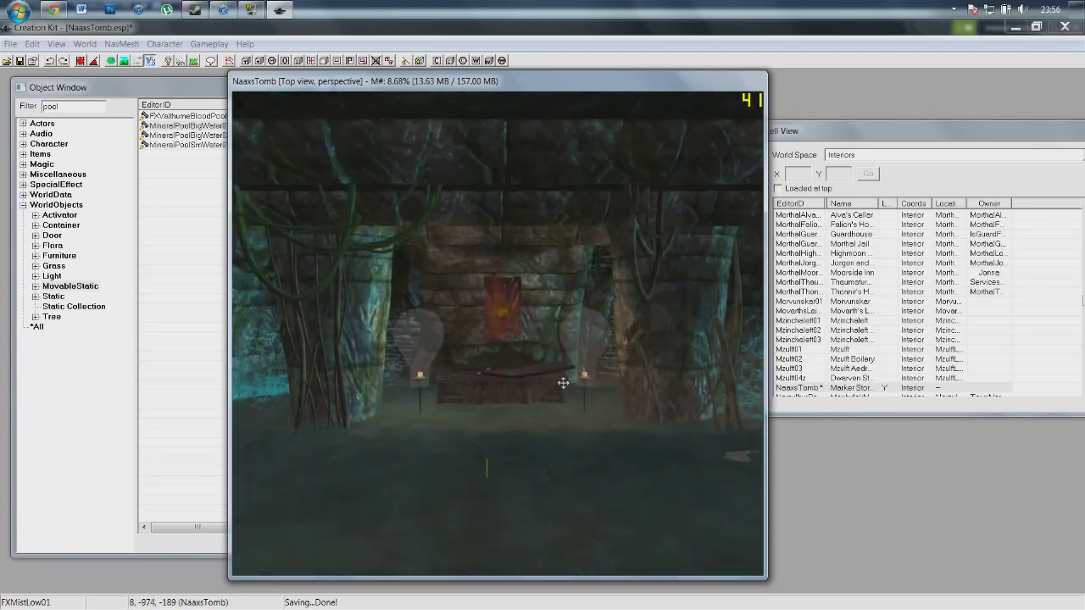
pyautogui.scroll(2, 562, 382)
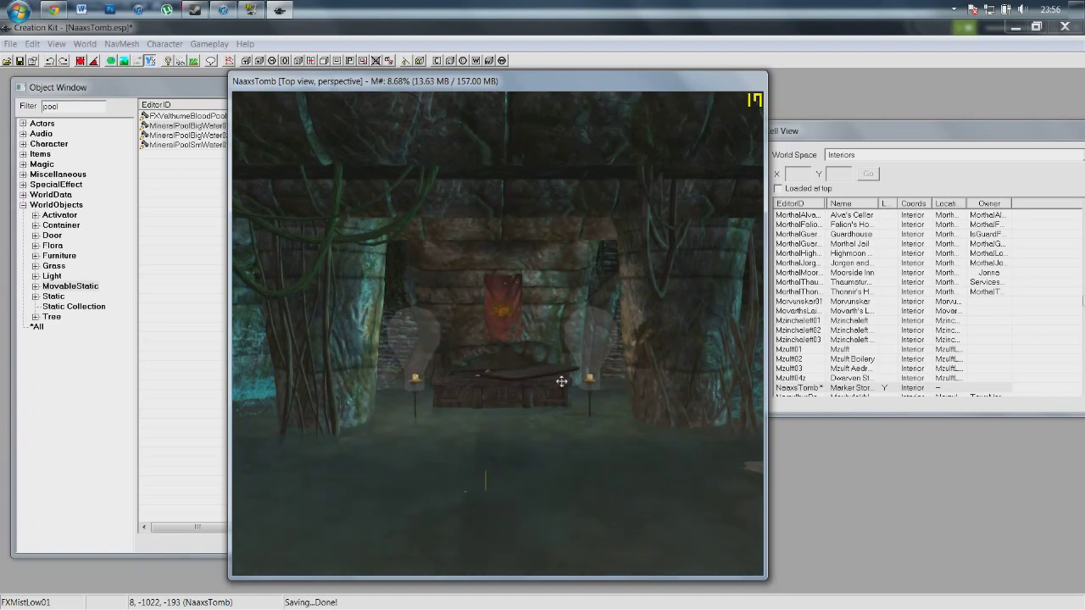
pyautogui.click(955, 10)
pyautogui.rightClick(930, 95)
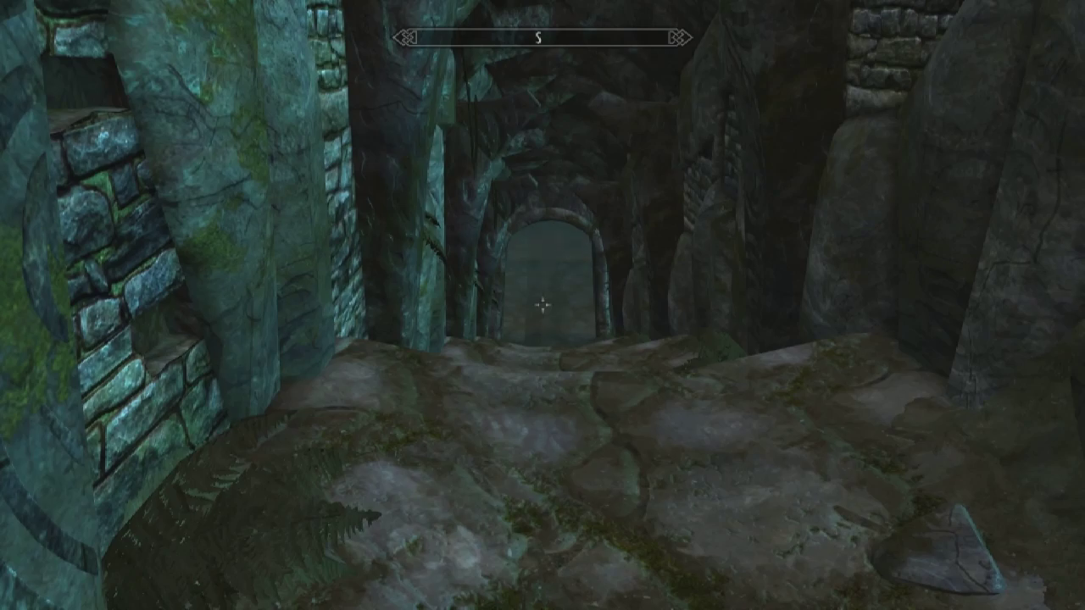
pyautogui.press('w')
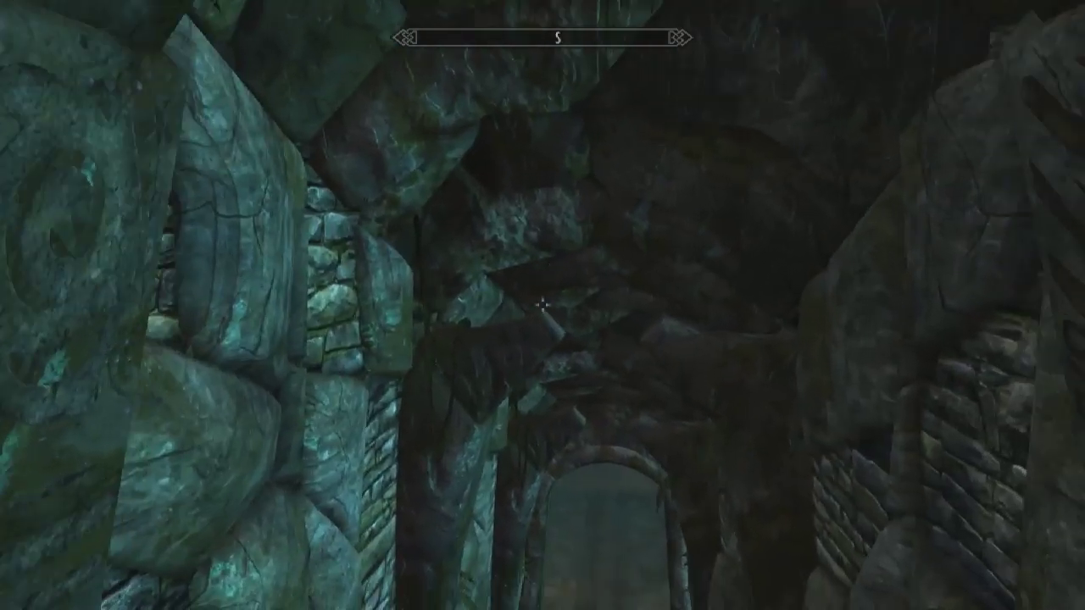
pyautogui.press('w')
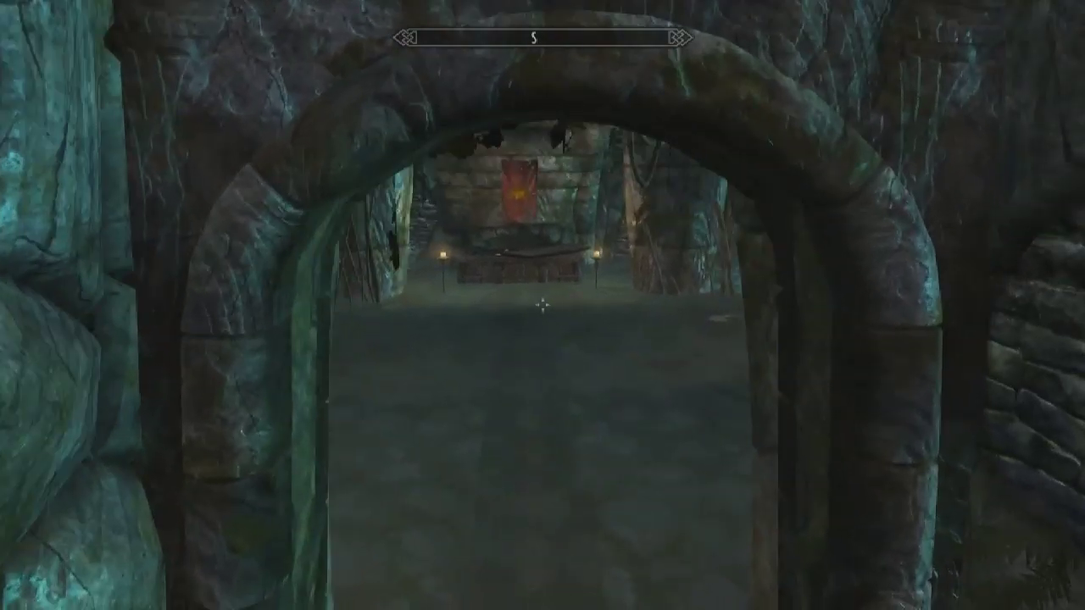
pyautogui.press('w')
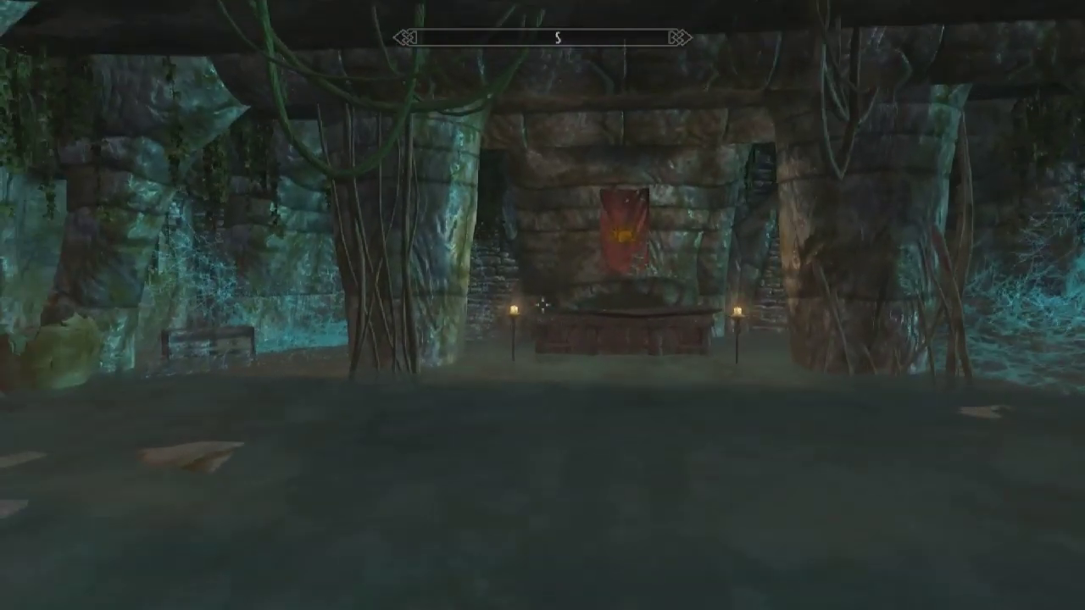
pyautogui.press('w')
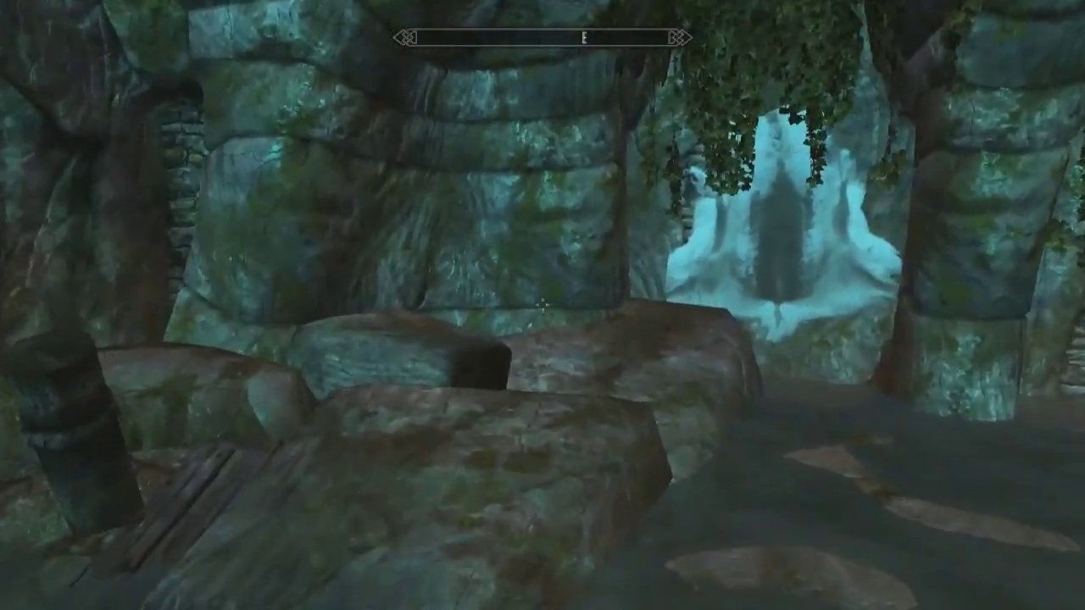
pyautogui.press('w')
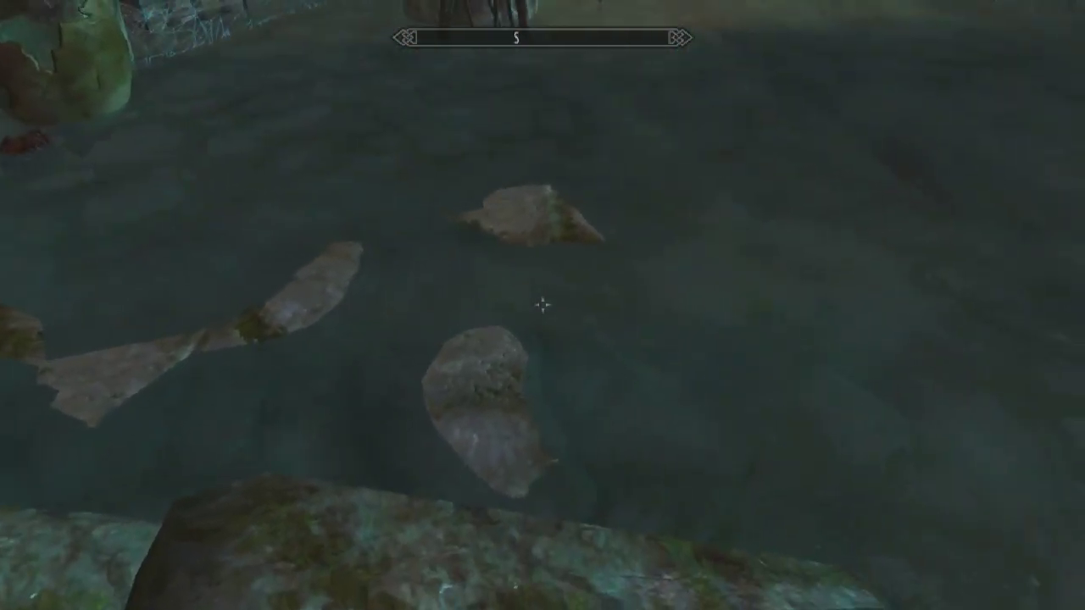
pyautogui.press('d')
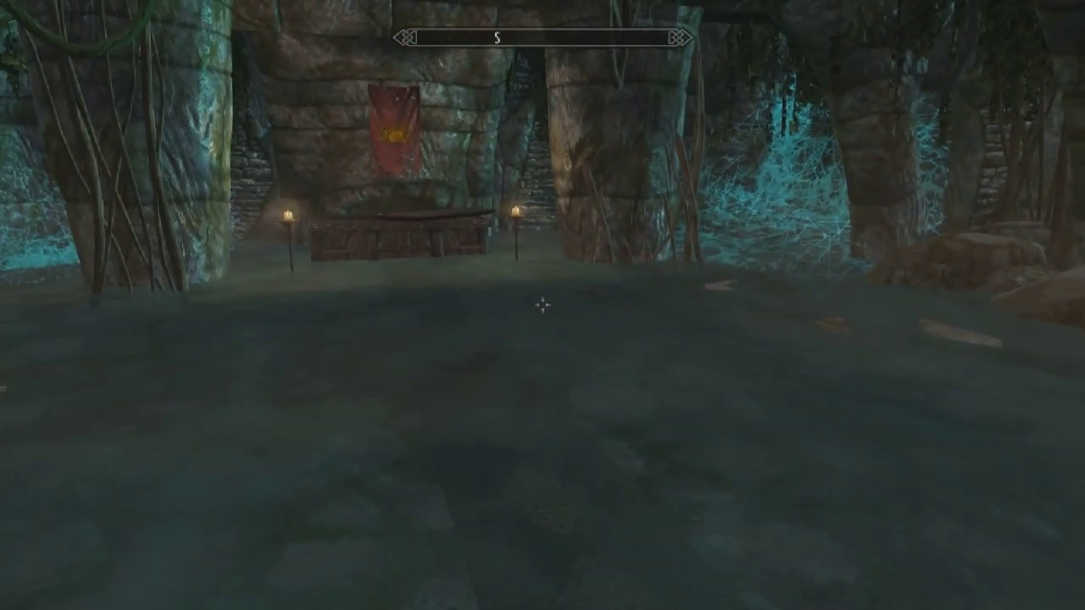
pyautogui.press('f')
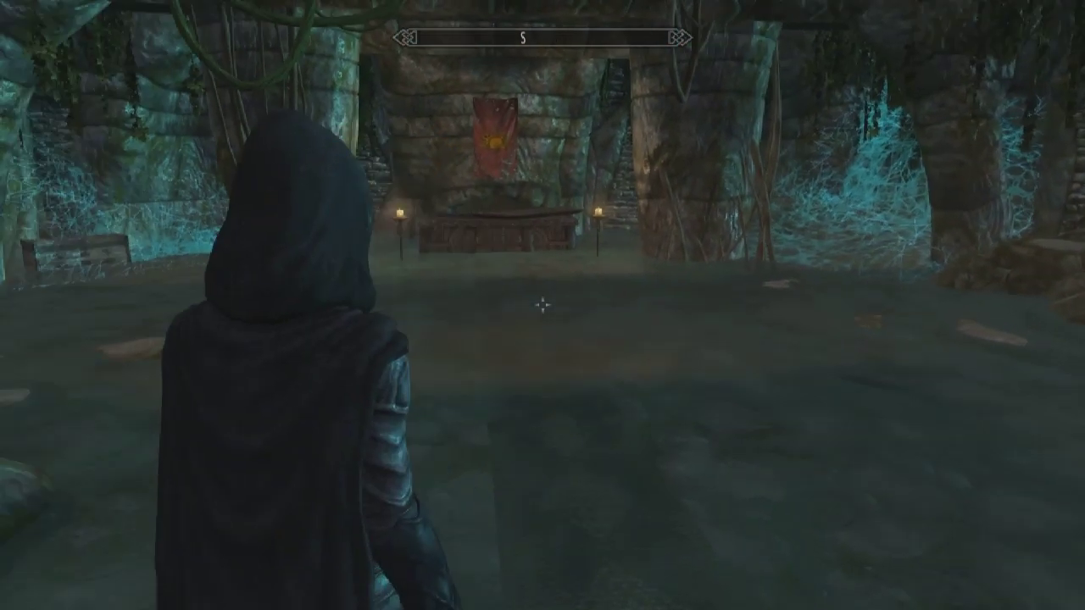
pyautogui.press('w')
pyautogui.press('w')
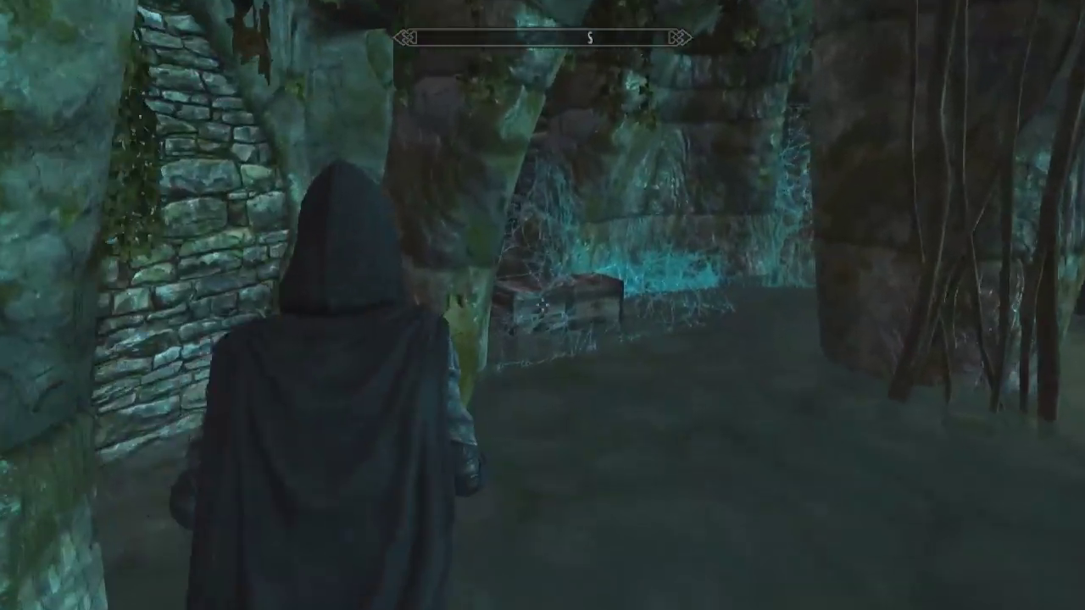
pyautogui.press('f')
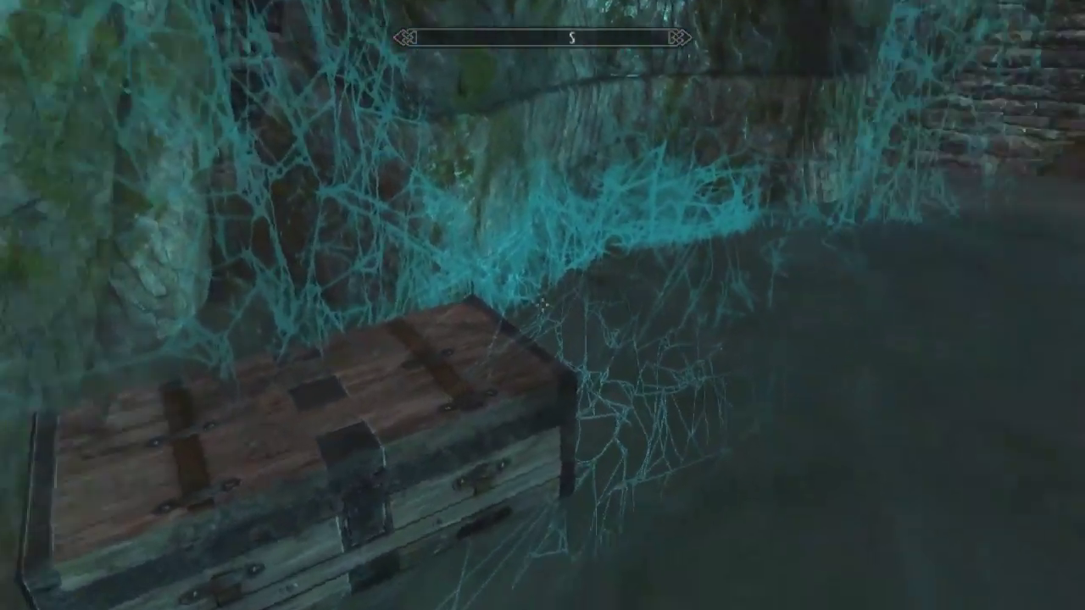
pyautogui.press('w')
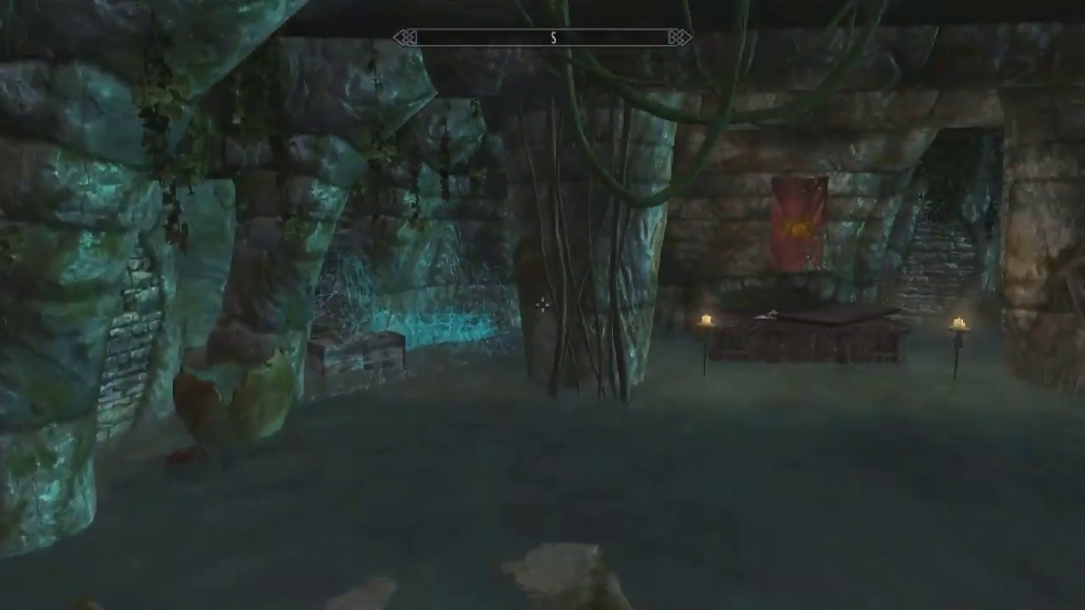
pyautogui.press('w')
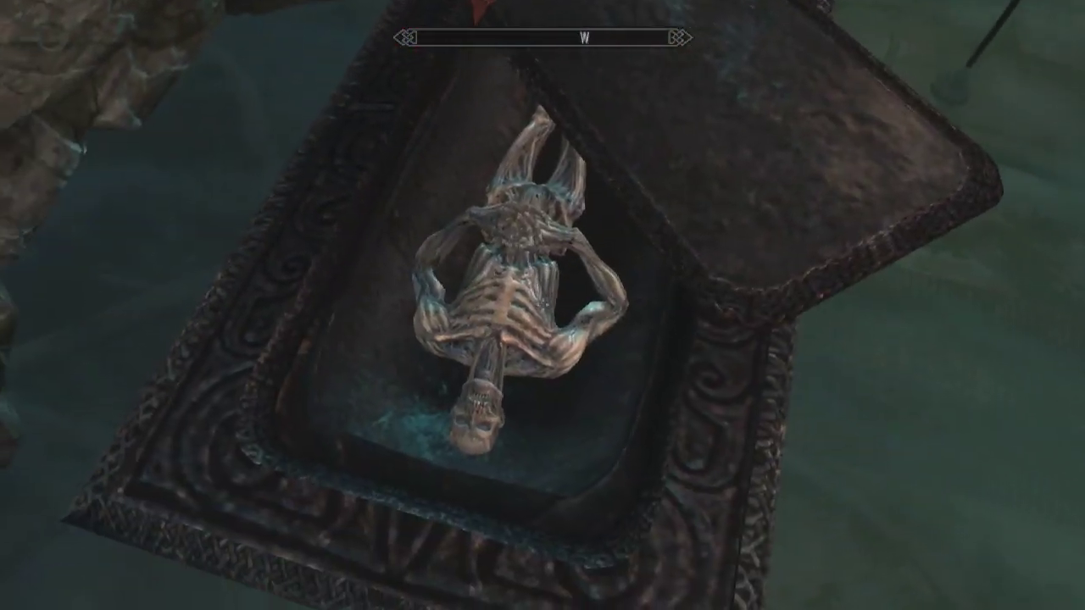
pyautogui.press('w')
pyautogui.press('d')
pyautogui.press('s')
pyautogui.press('s')
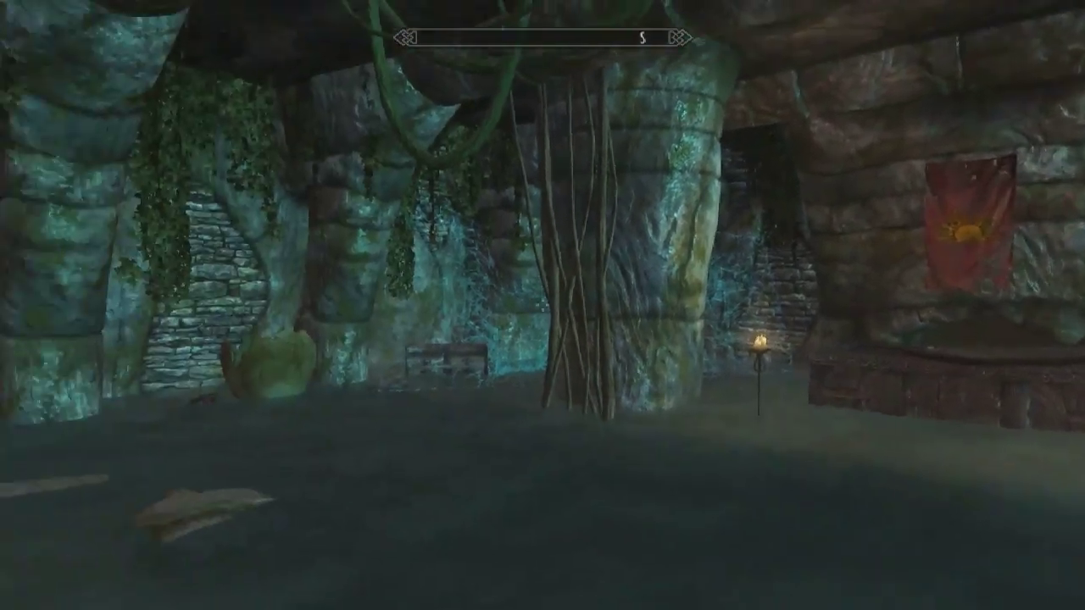
pyautogui.press('a')
pyautogui.press('w')
pyautogui.press('w')
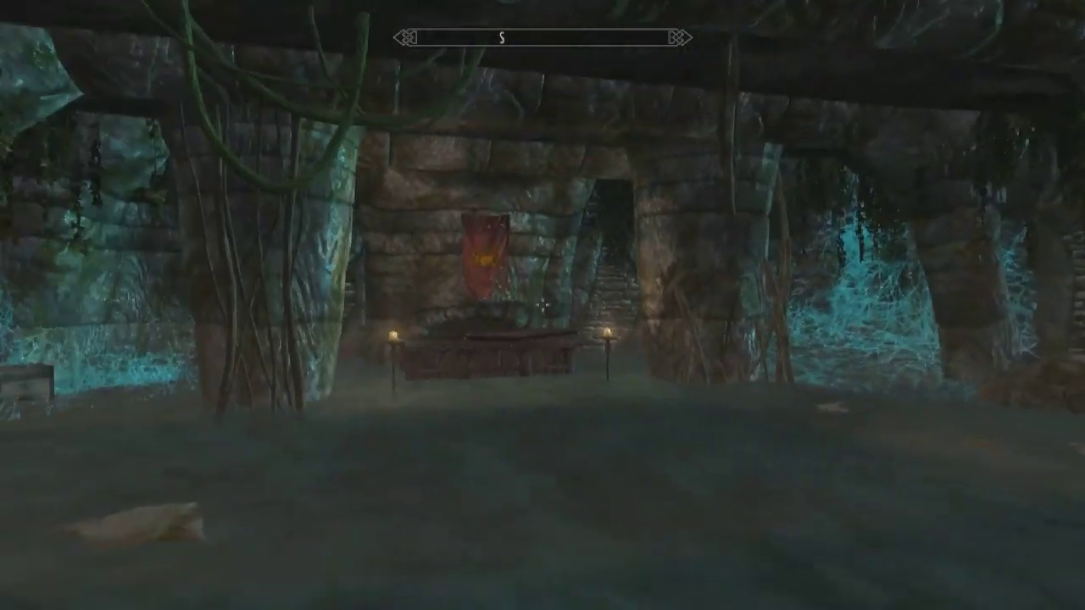
pyautogui.press('d')
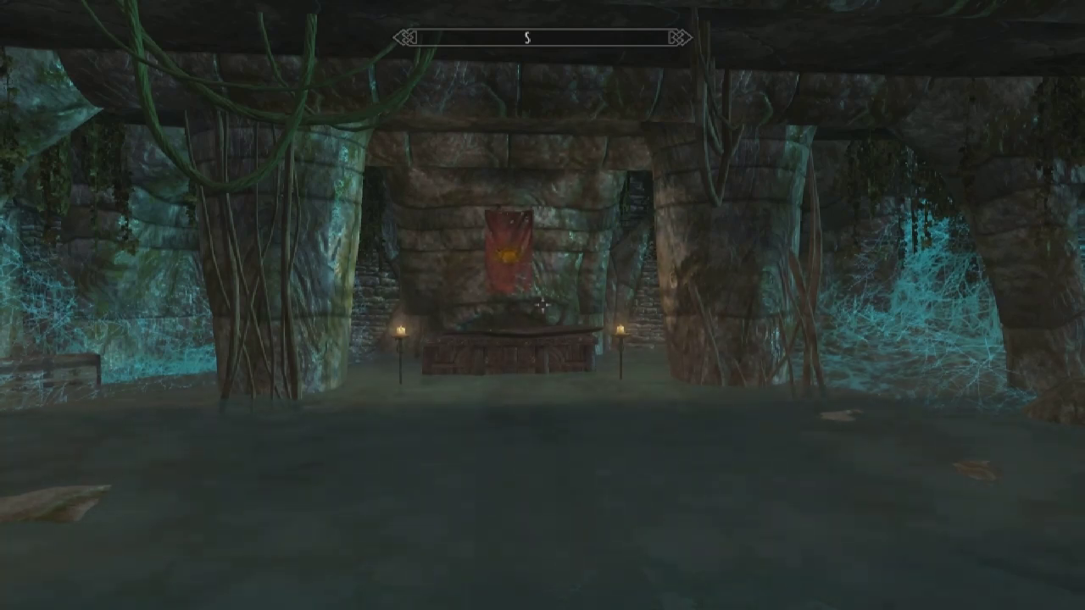
pyautogui.press('w')
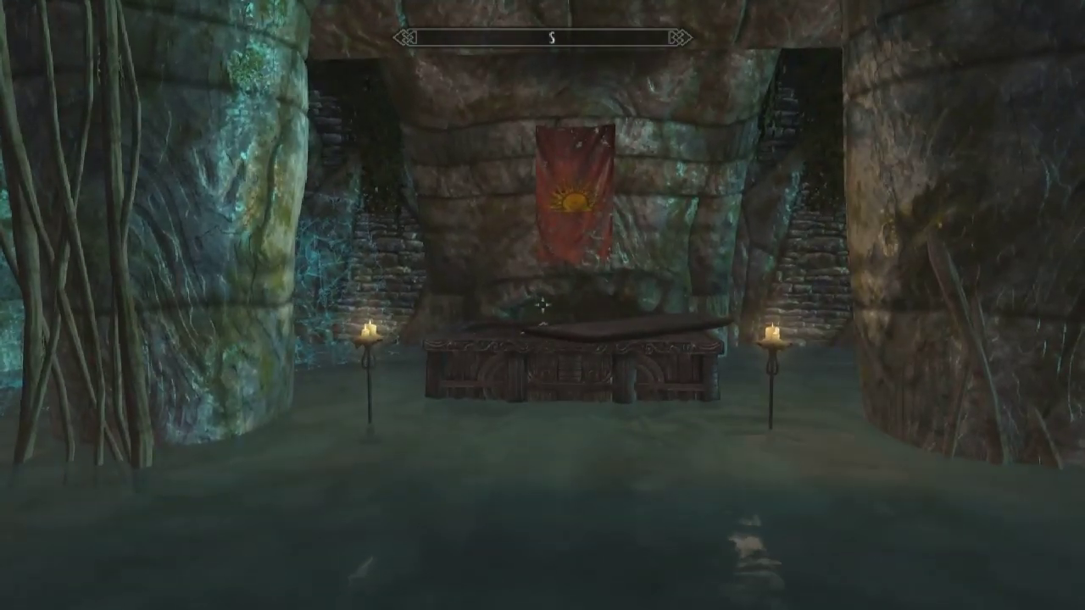
pyautogui.press('w')
pyautogui.press('w')
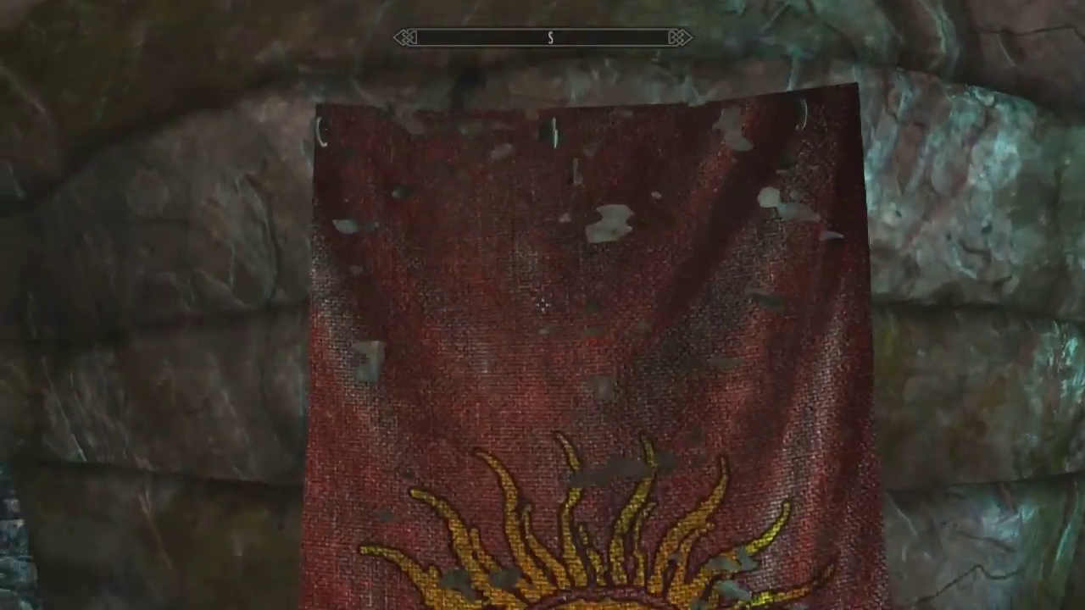
pyautogui.press('w')
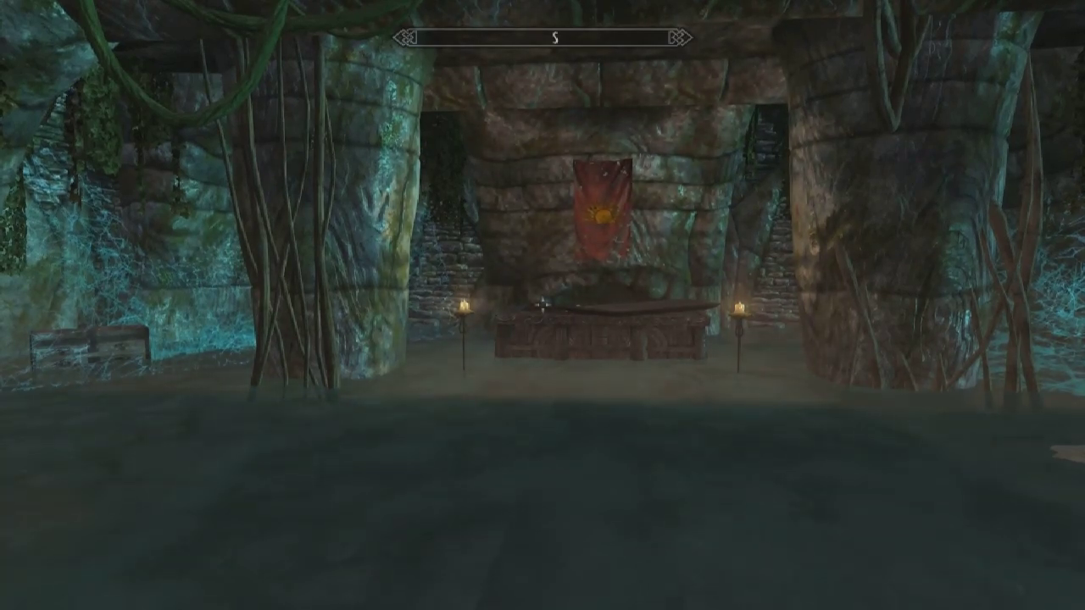
pyautogui.press('w')
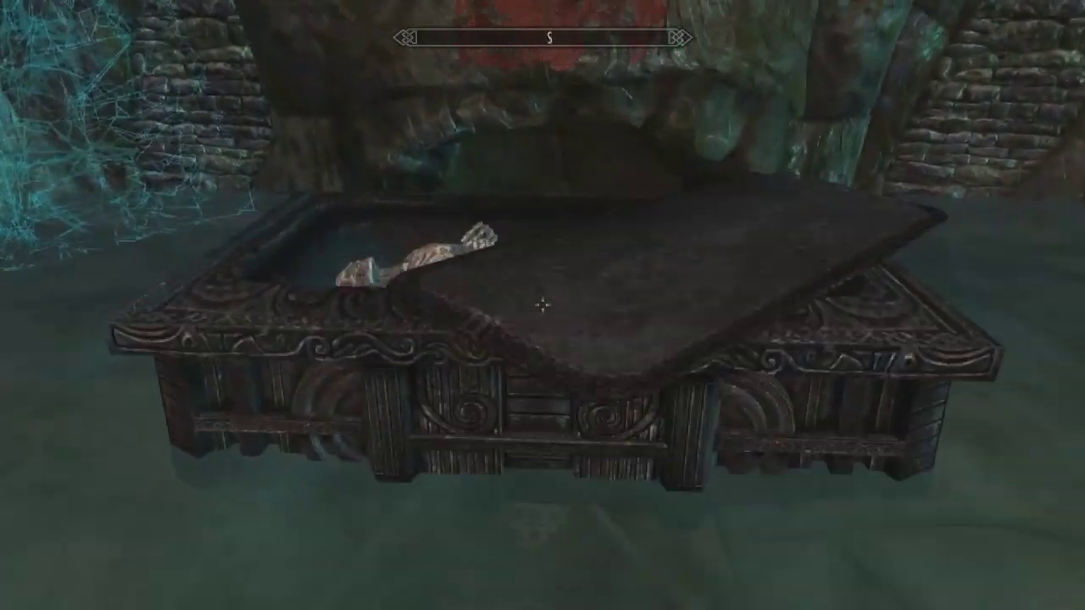
pyautogui.press('w')
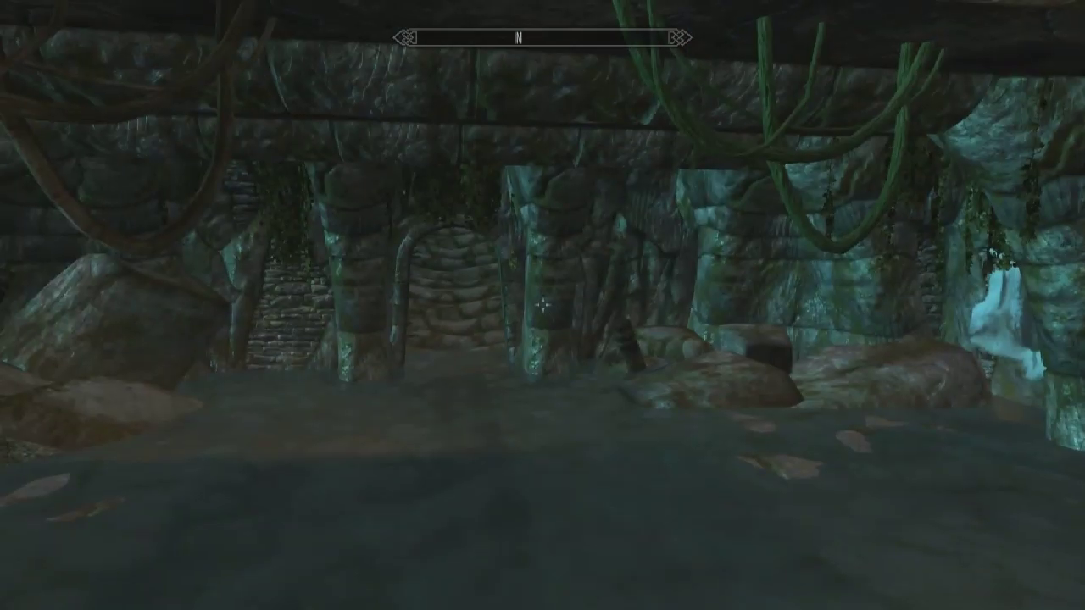
pyautogui.press('w')
pyautogui.press('w')
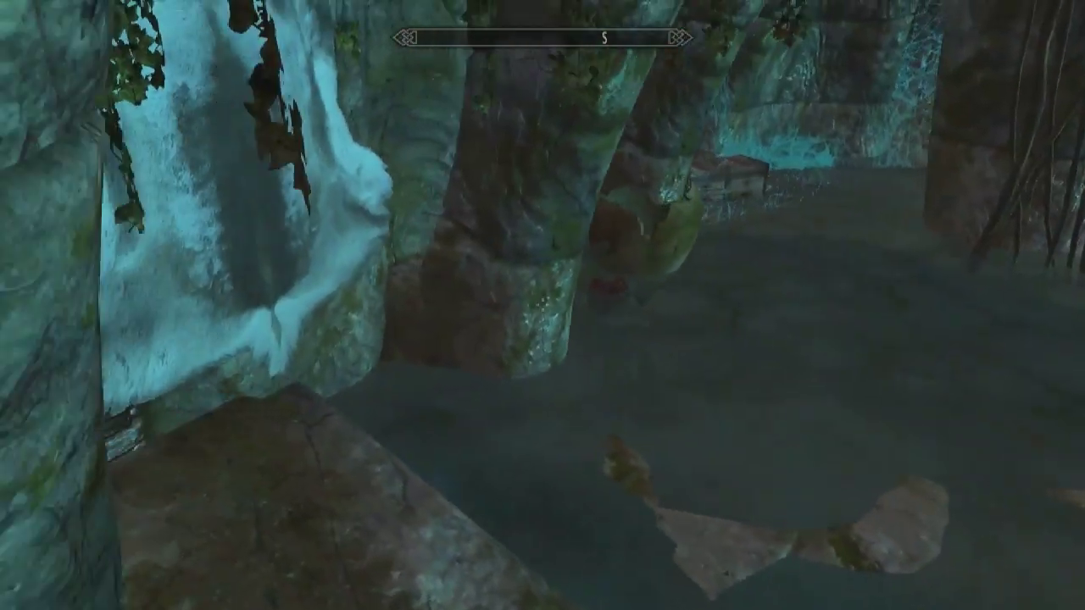
pyautogui.moveTo(542, 305)
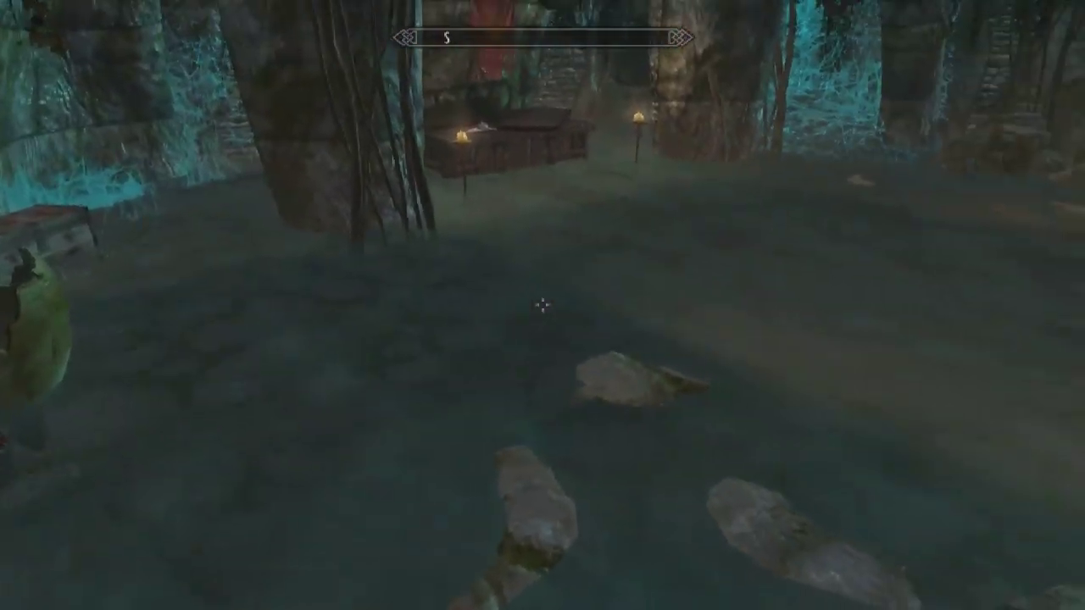